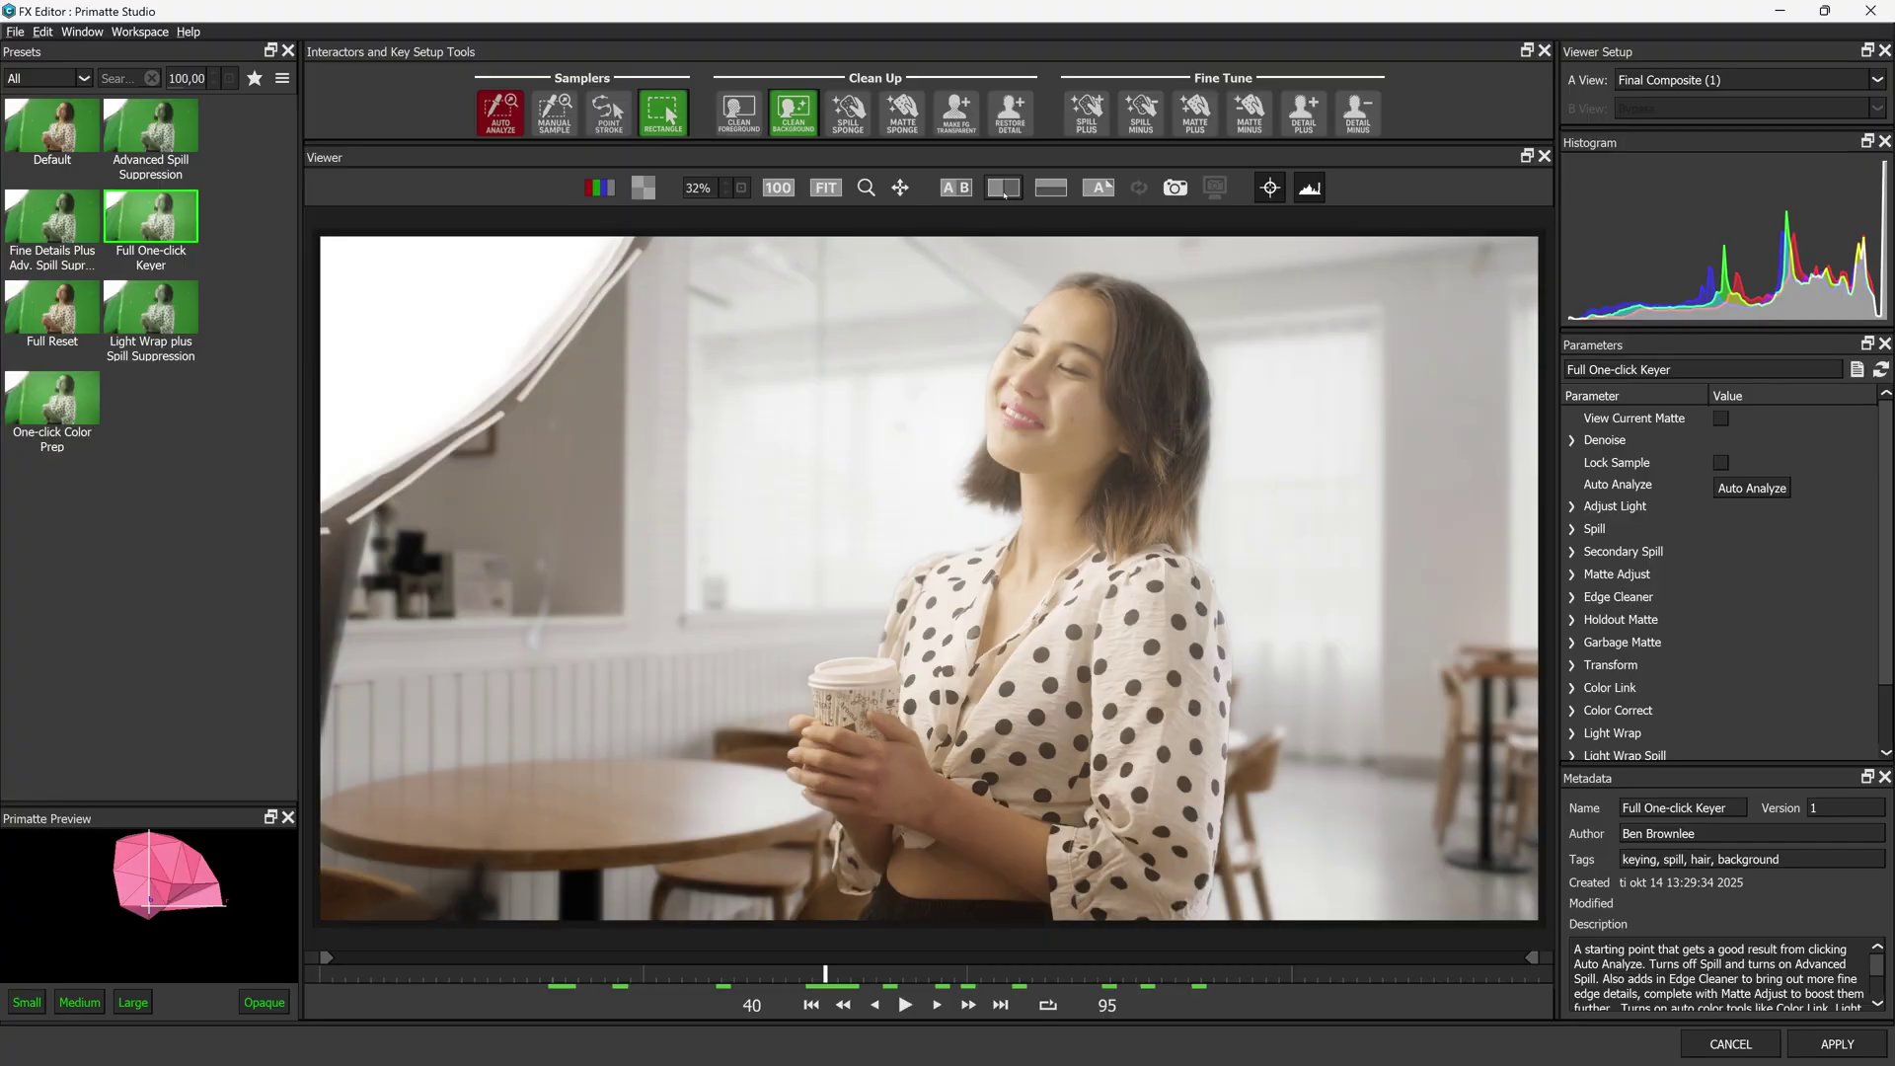
# - Compare the Full One-click Keyer composite with the green-screen original in a split wipe, widening the original side
pyautogui.click(1003, 190)
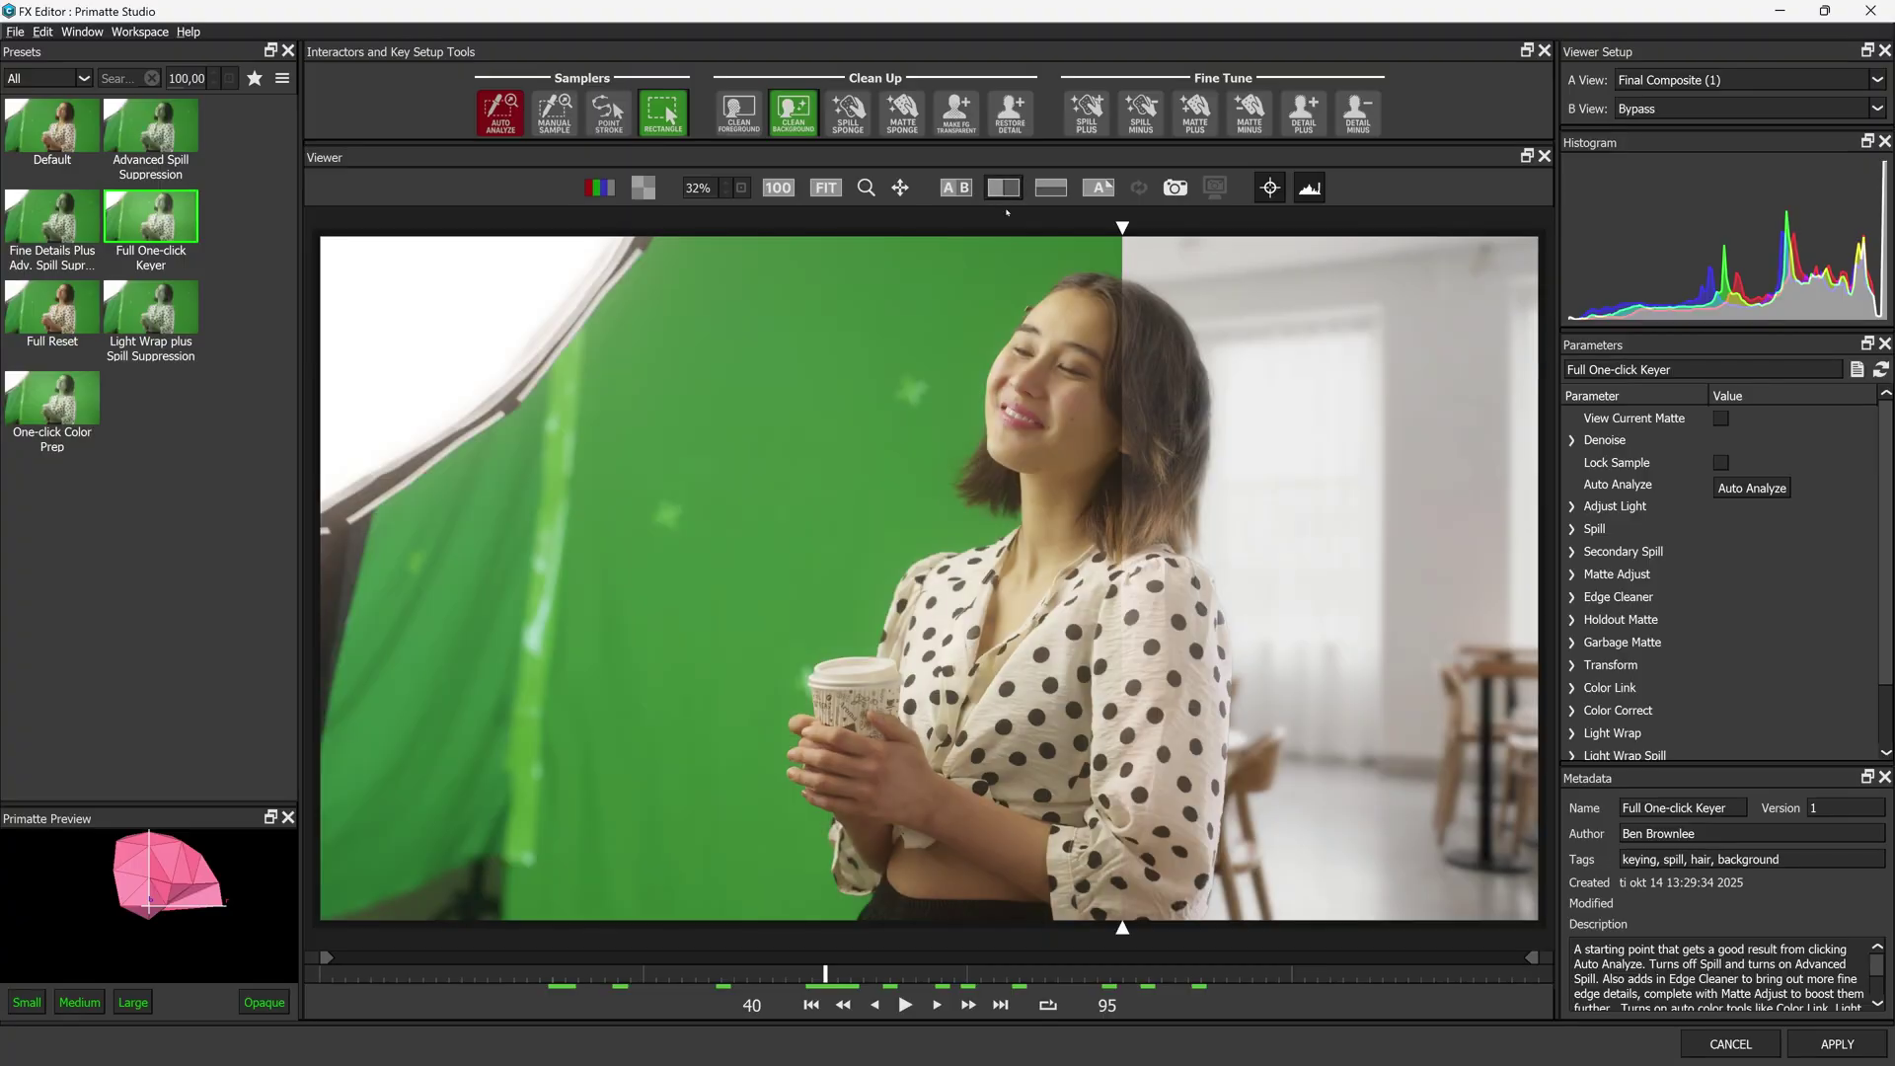
pyautogui.moveTo(617, 434); pyautogui.dragTo(1121, 368)
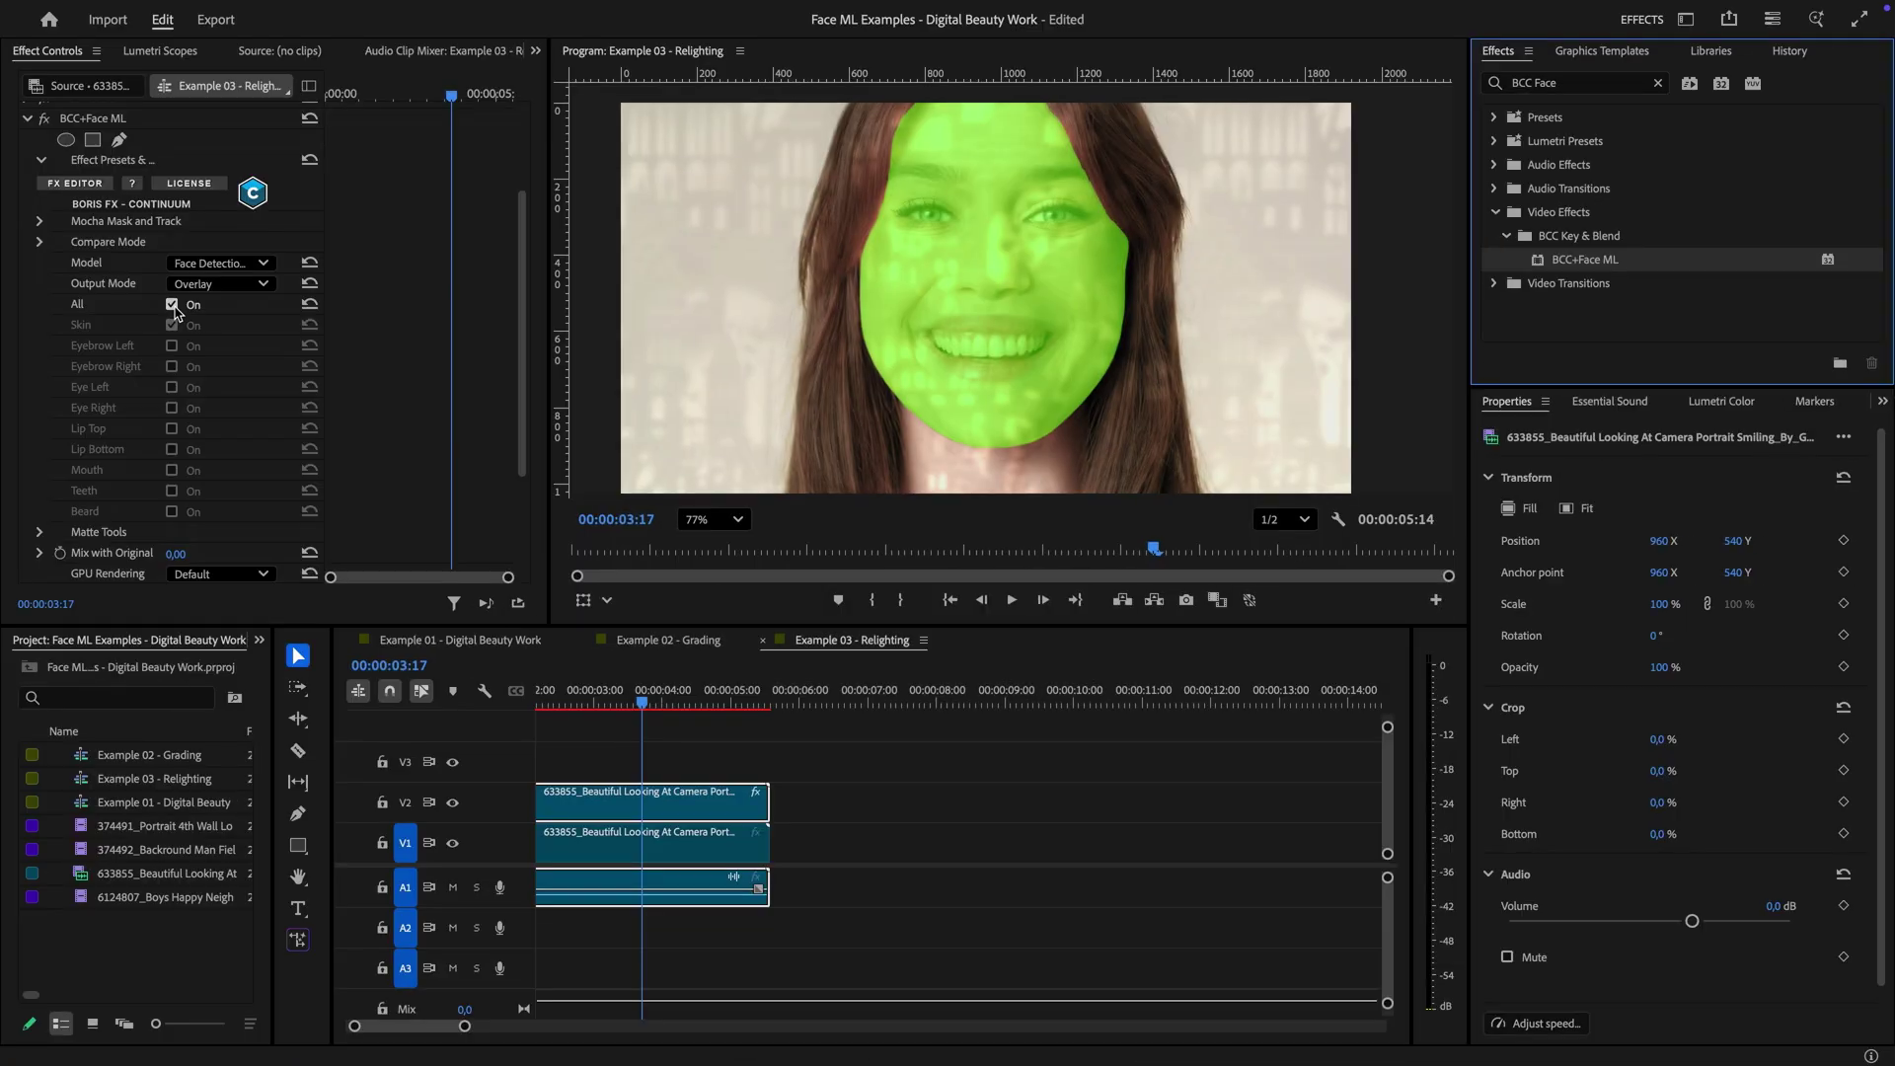
# - Add Lip Top and Lip Bottom to the Face ML mask and enable Face ML in the Rays Pixel Chooser
pyautogui.click(172, 428)
pyautogui.click(172, 449)
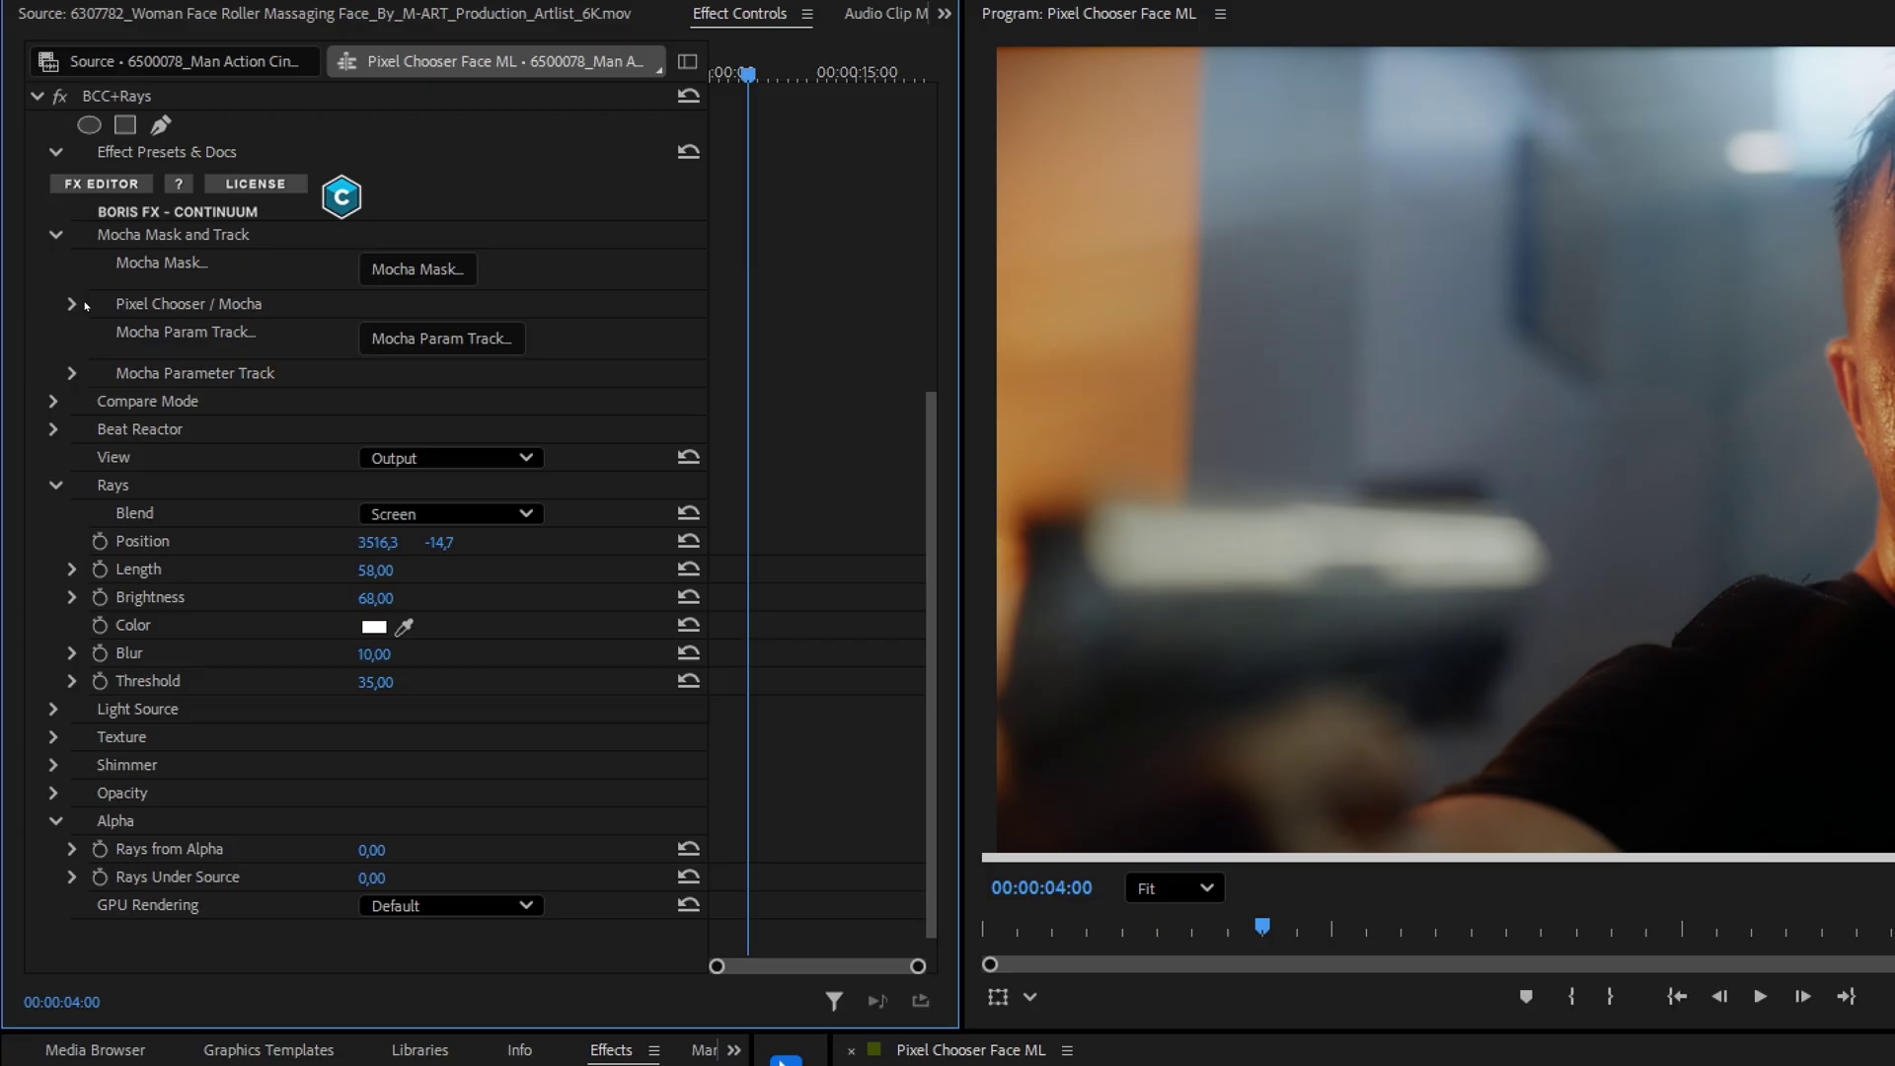
pyautogui.click(72, 303)
pyautogui.click(91, 556)
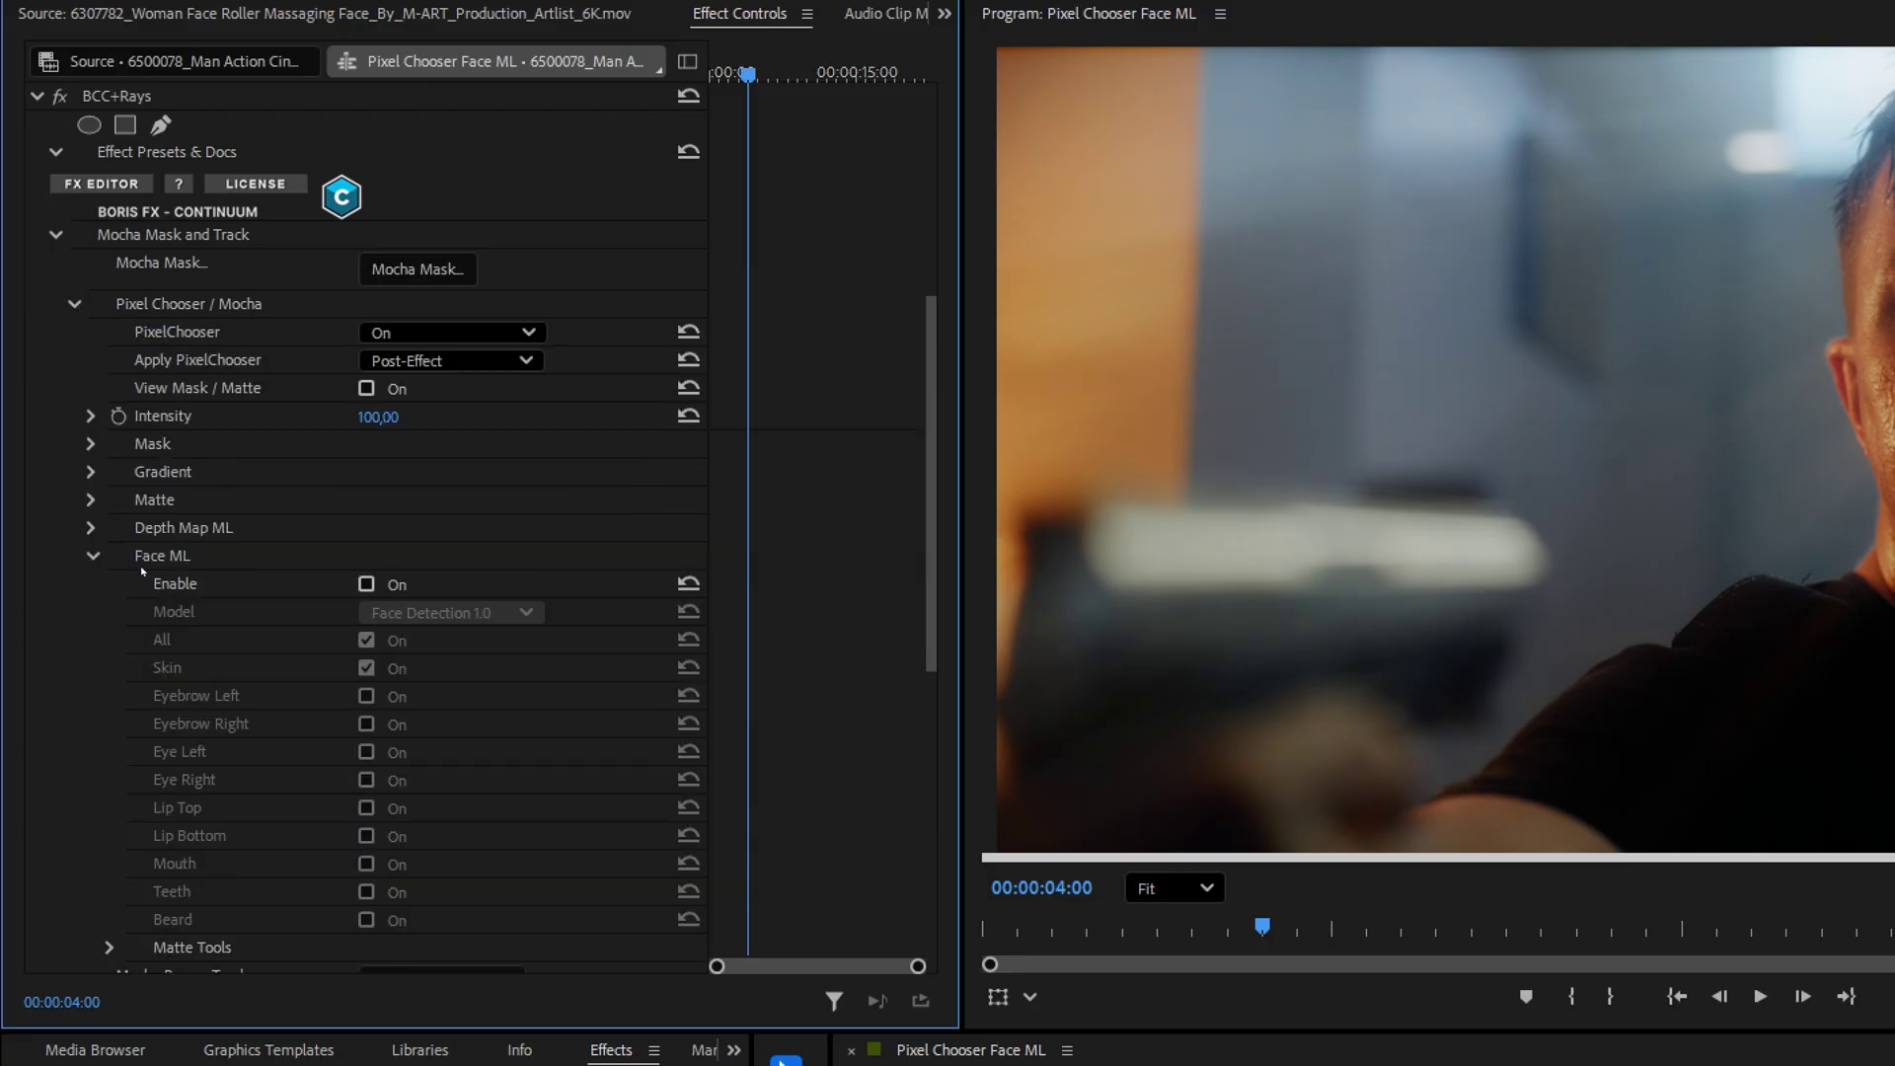
pyautogui.click(365, 583)
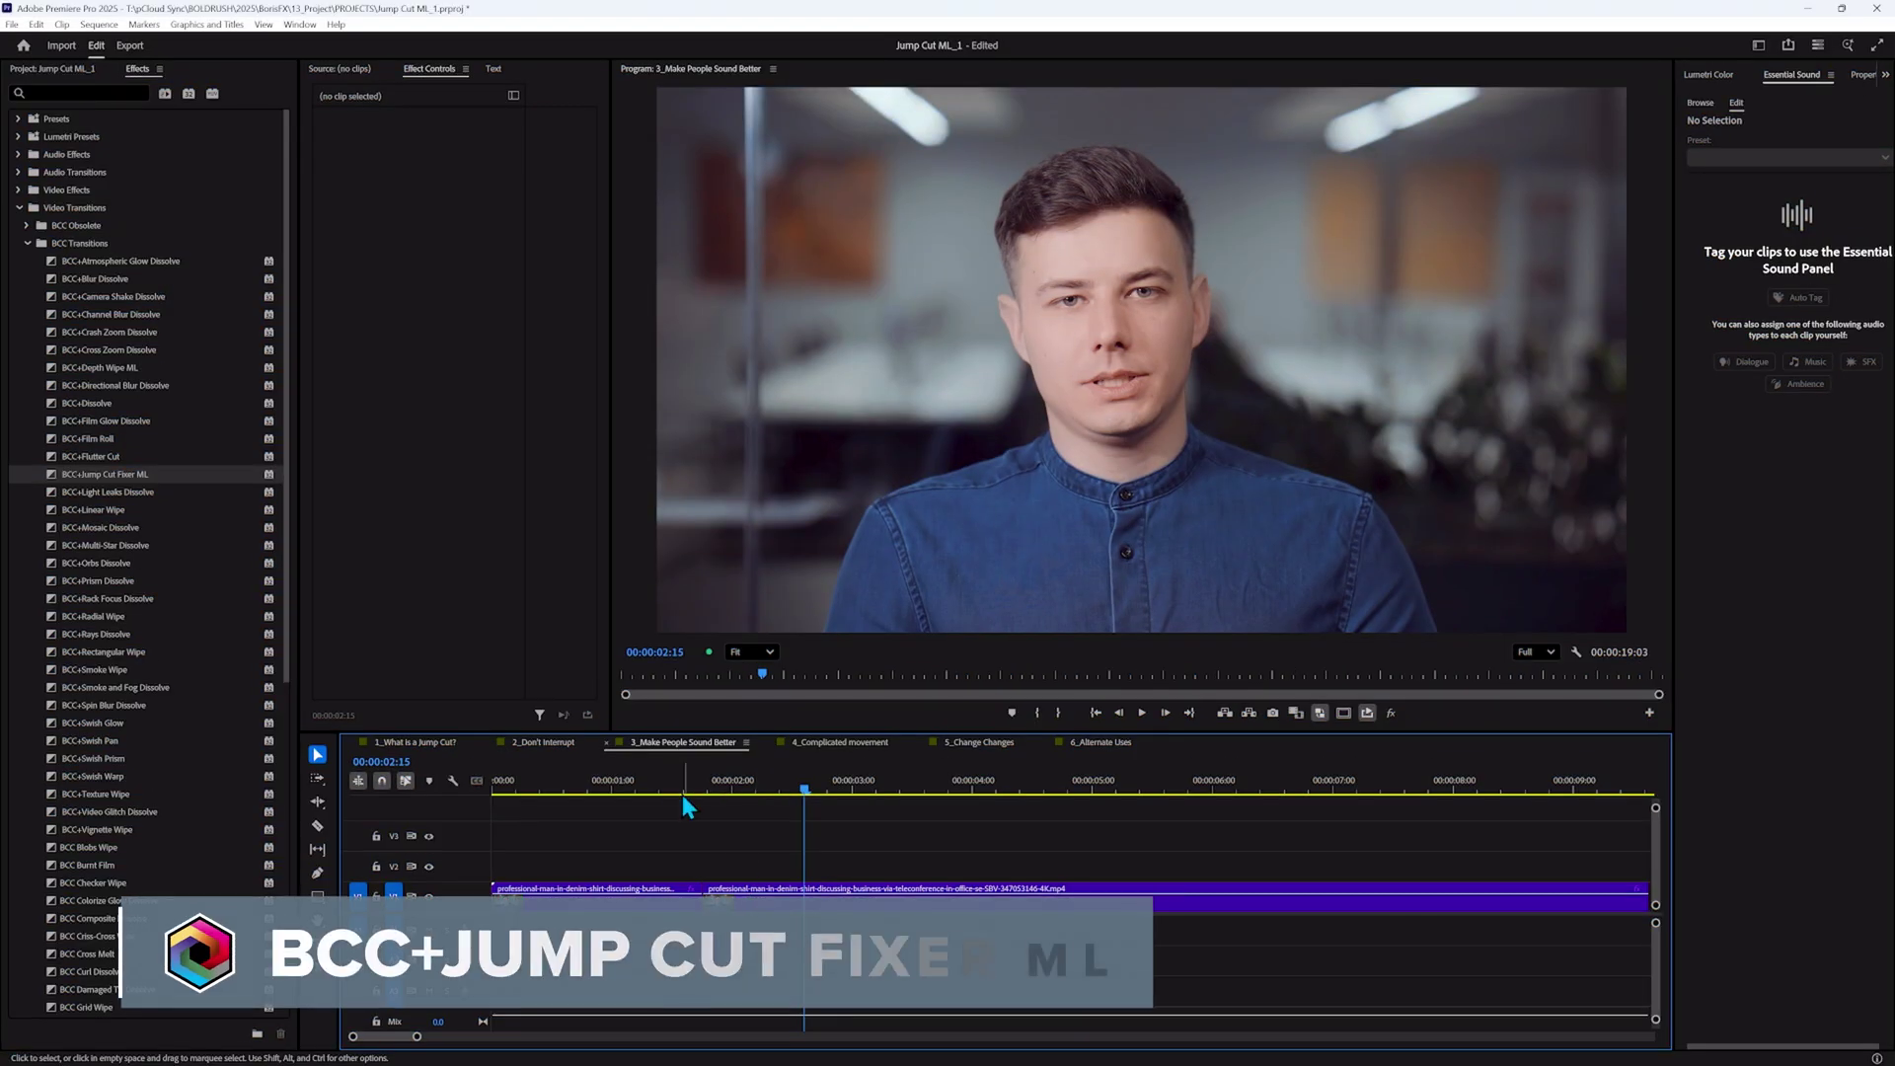
# - Step to the interview's jump cut, then maximize the Program Monitor and play the Jump Cut Fixer ML result
pyautogui.click(692, 786)
pyautogui.press('Right')
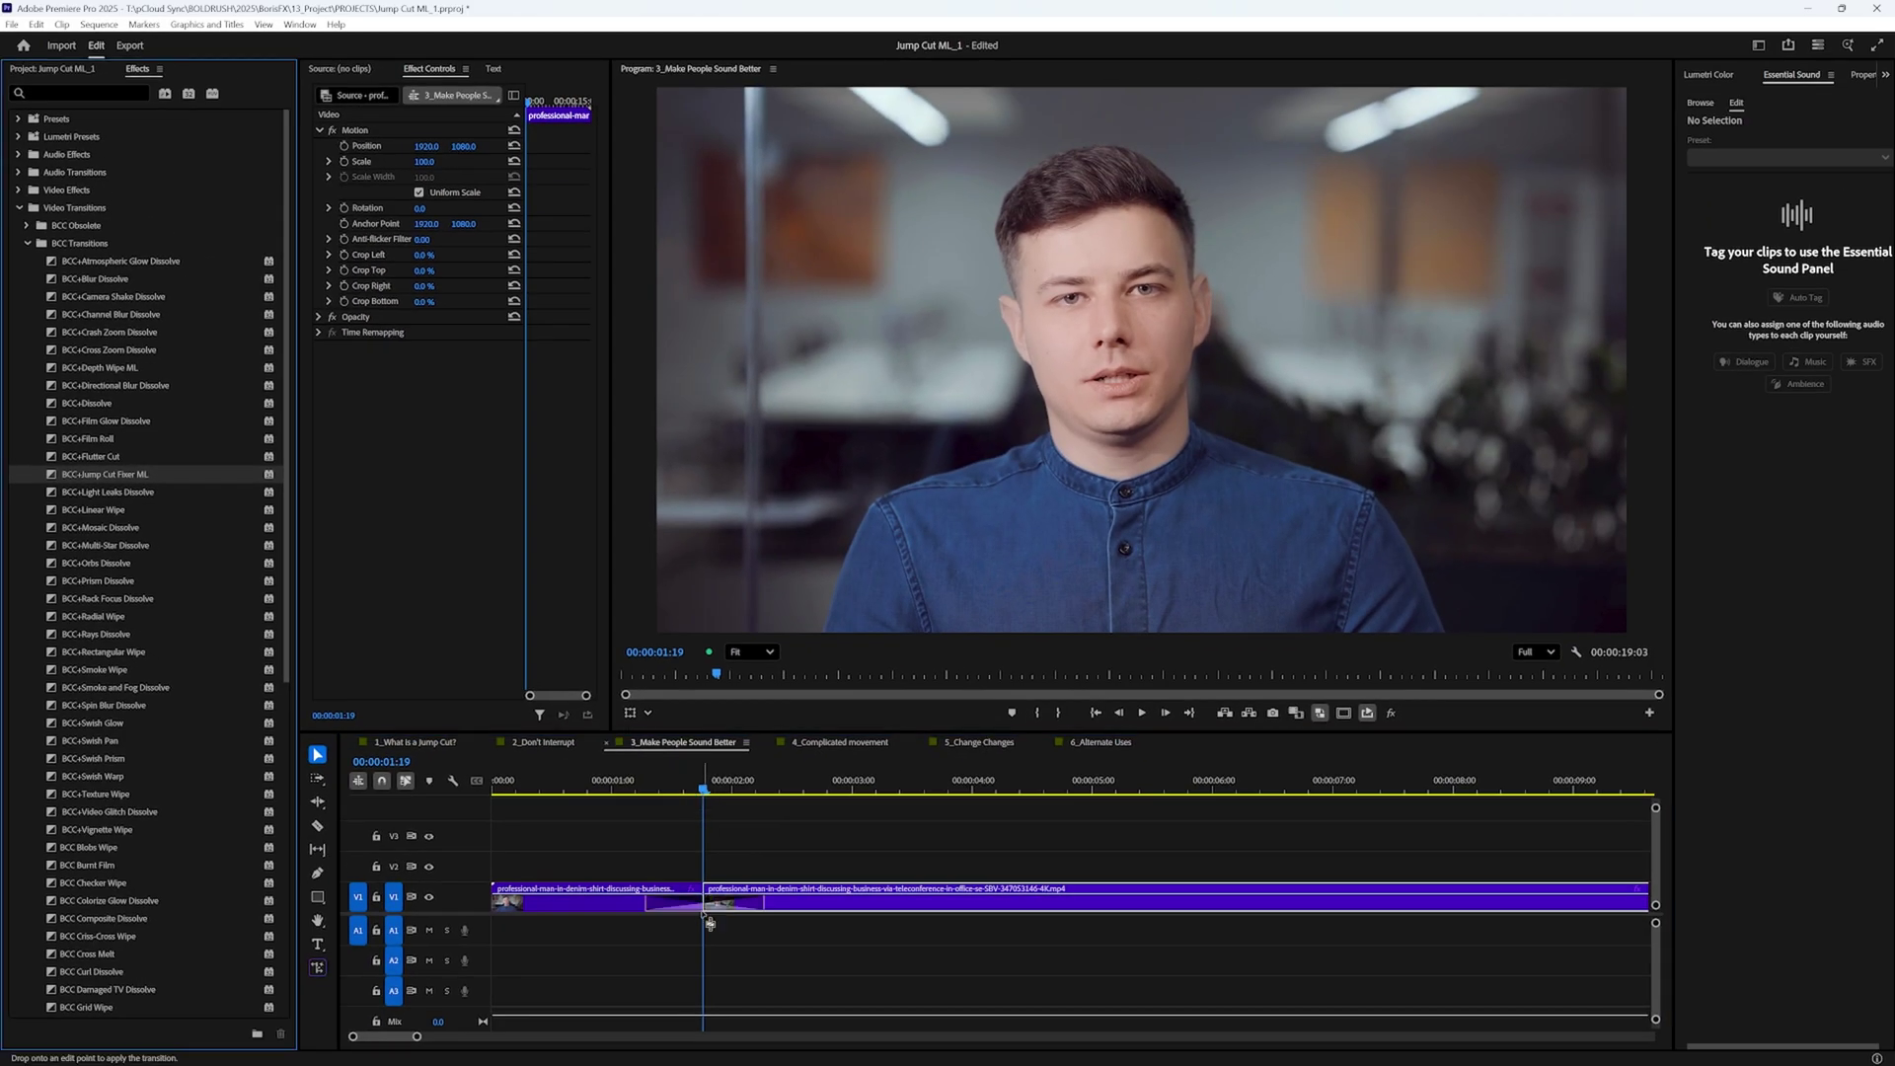
pyautogui.press('`')
pyautogui.press('space')
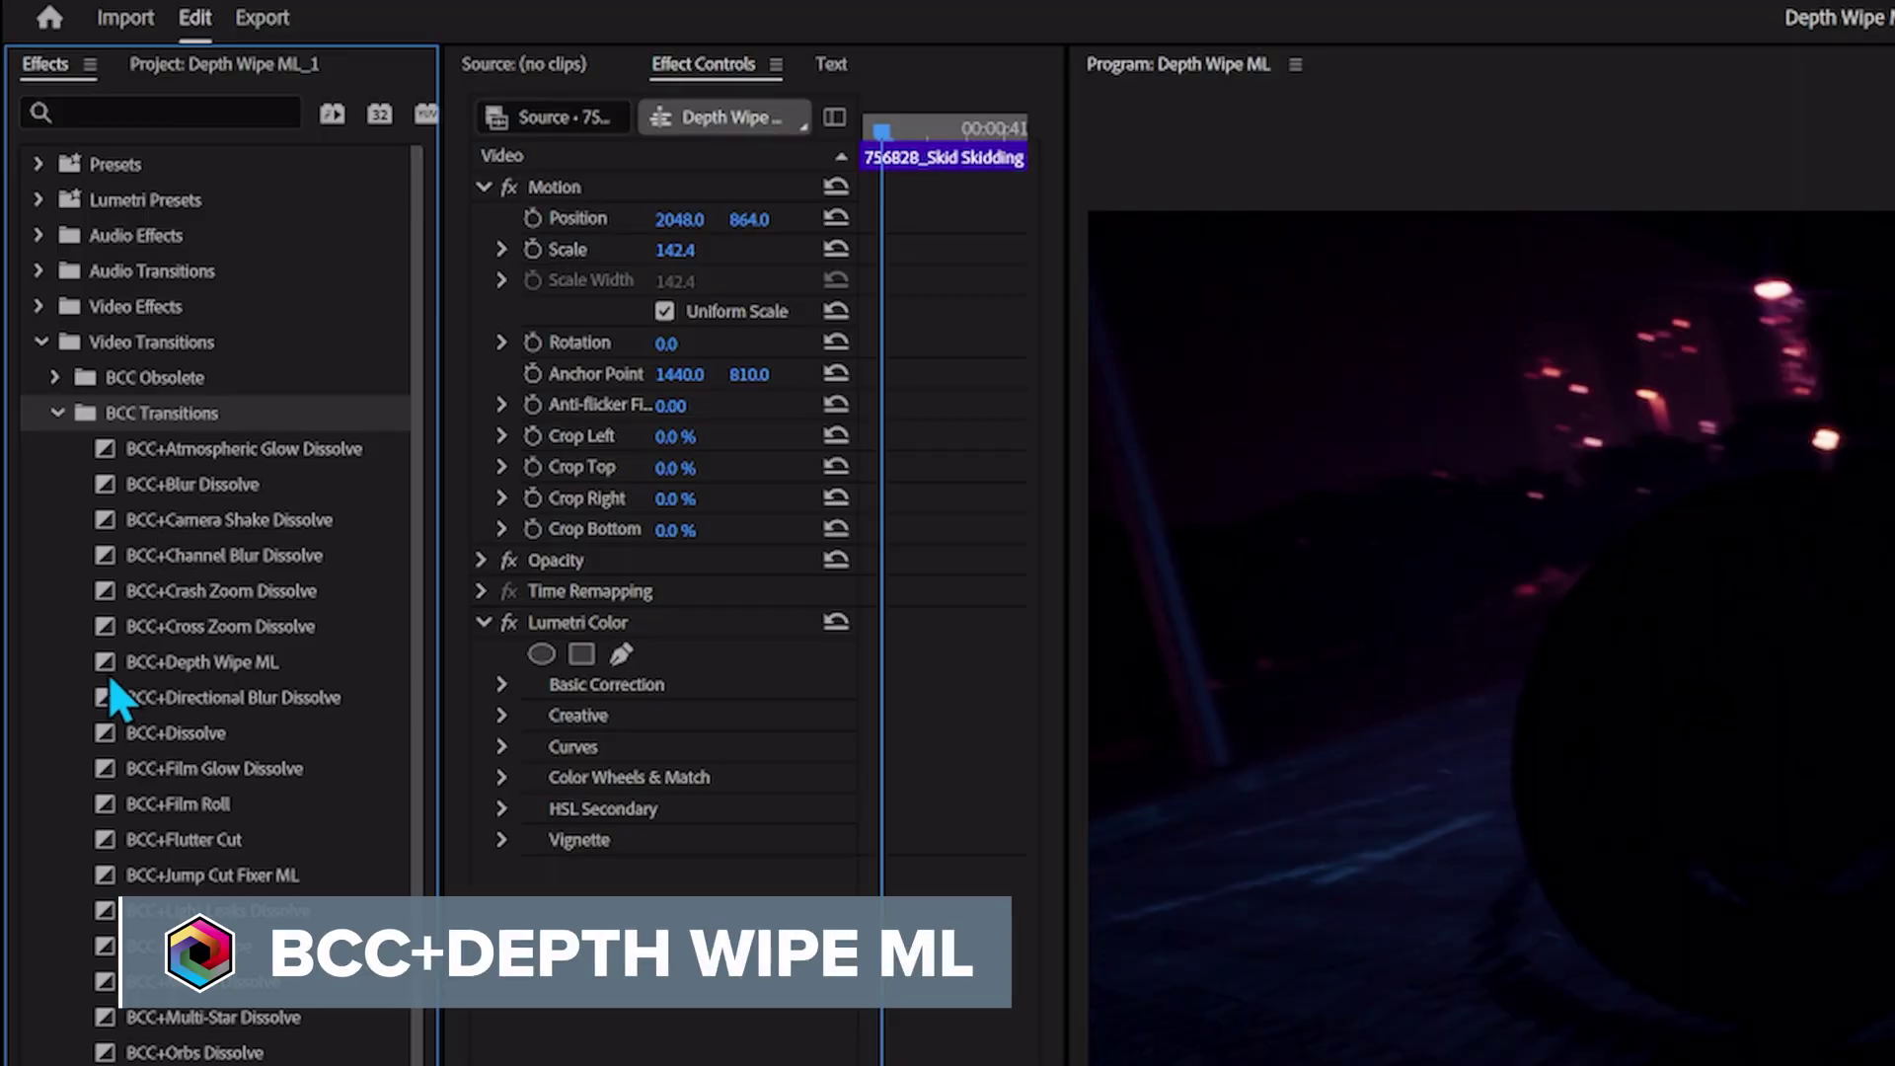
# - Pick BCC+Depth Wipe ML from the transitions list for the forest walk shot
pyautogui.click(108, 661)
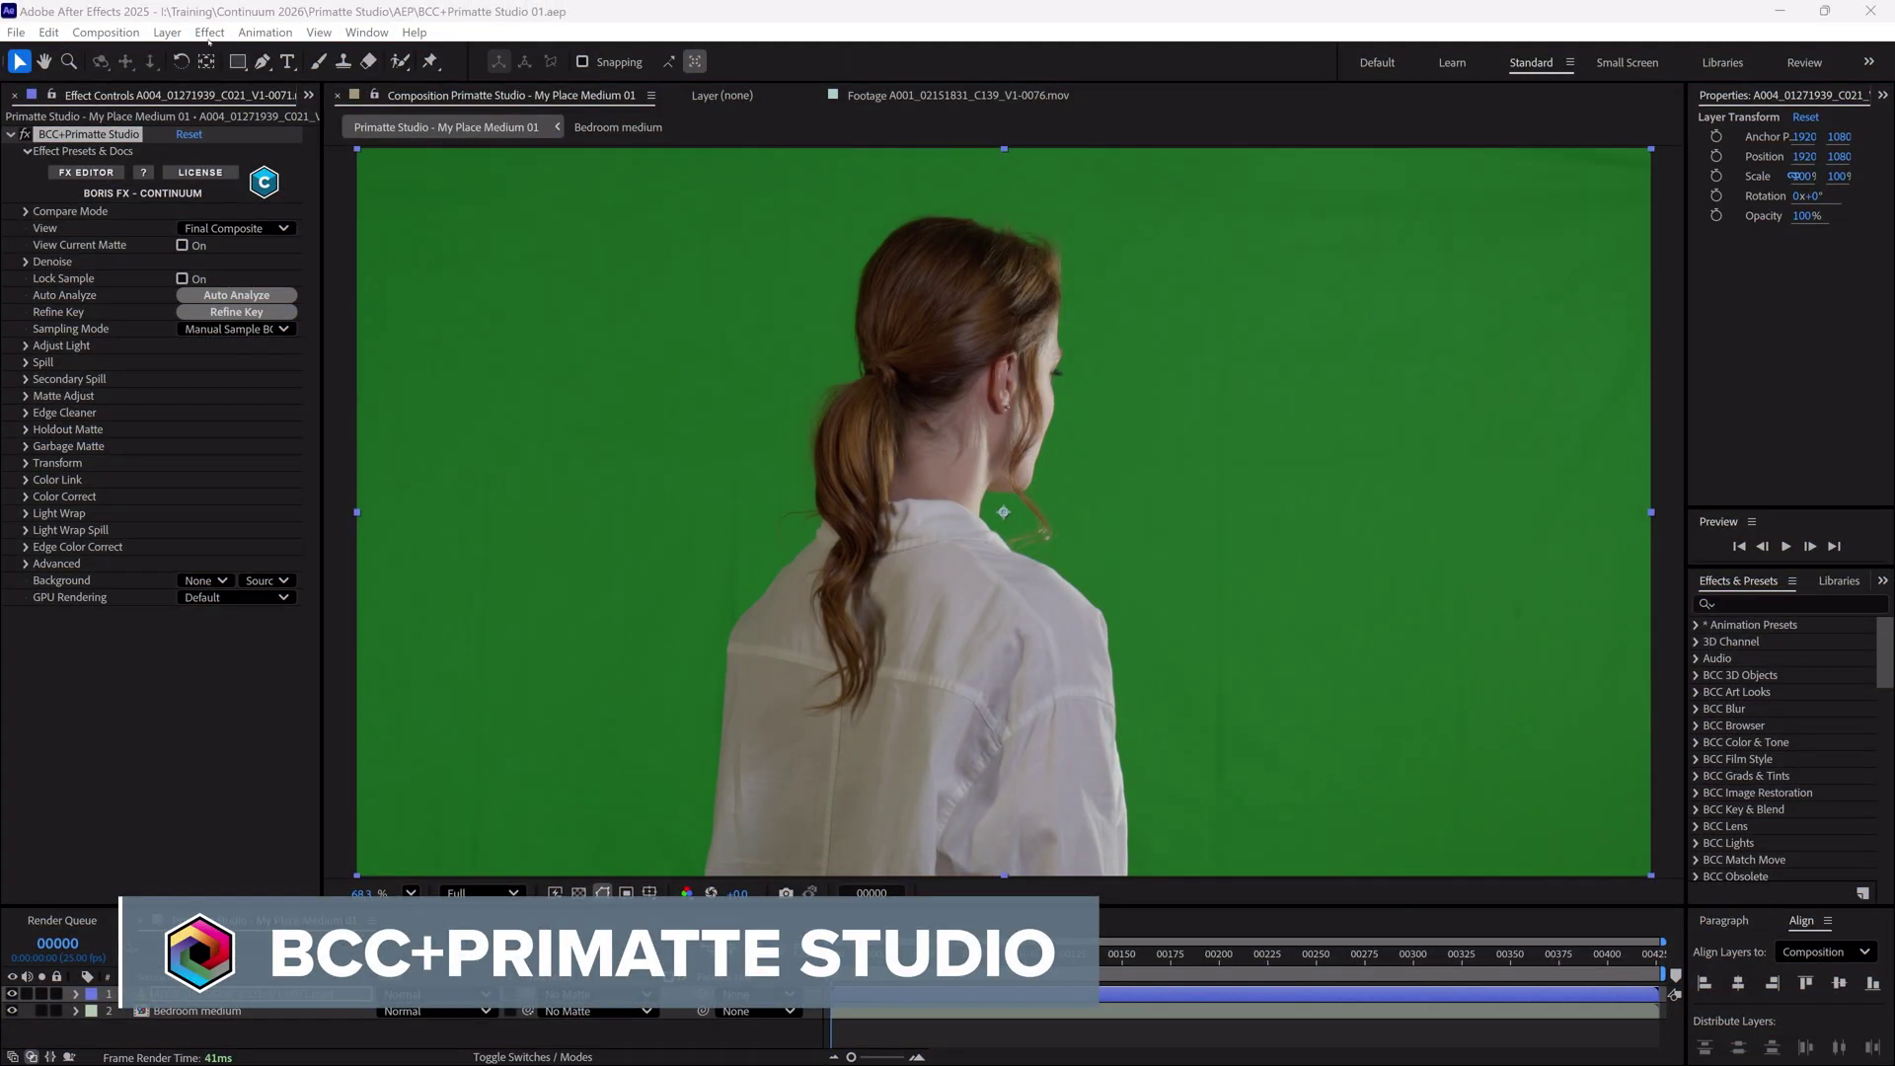
# - Apply BCC+Primatte Studio from the BCC Key & Blend effects group to the green-screen clip
pyautogui.click(209, 33)
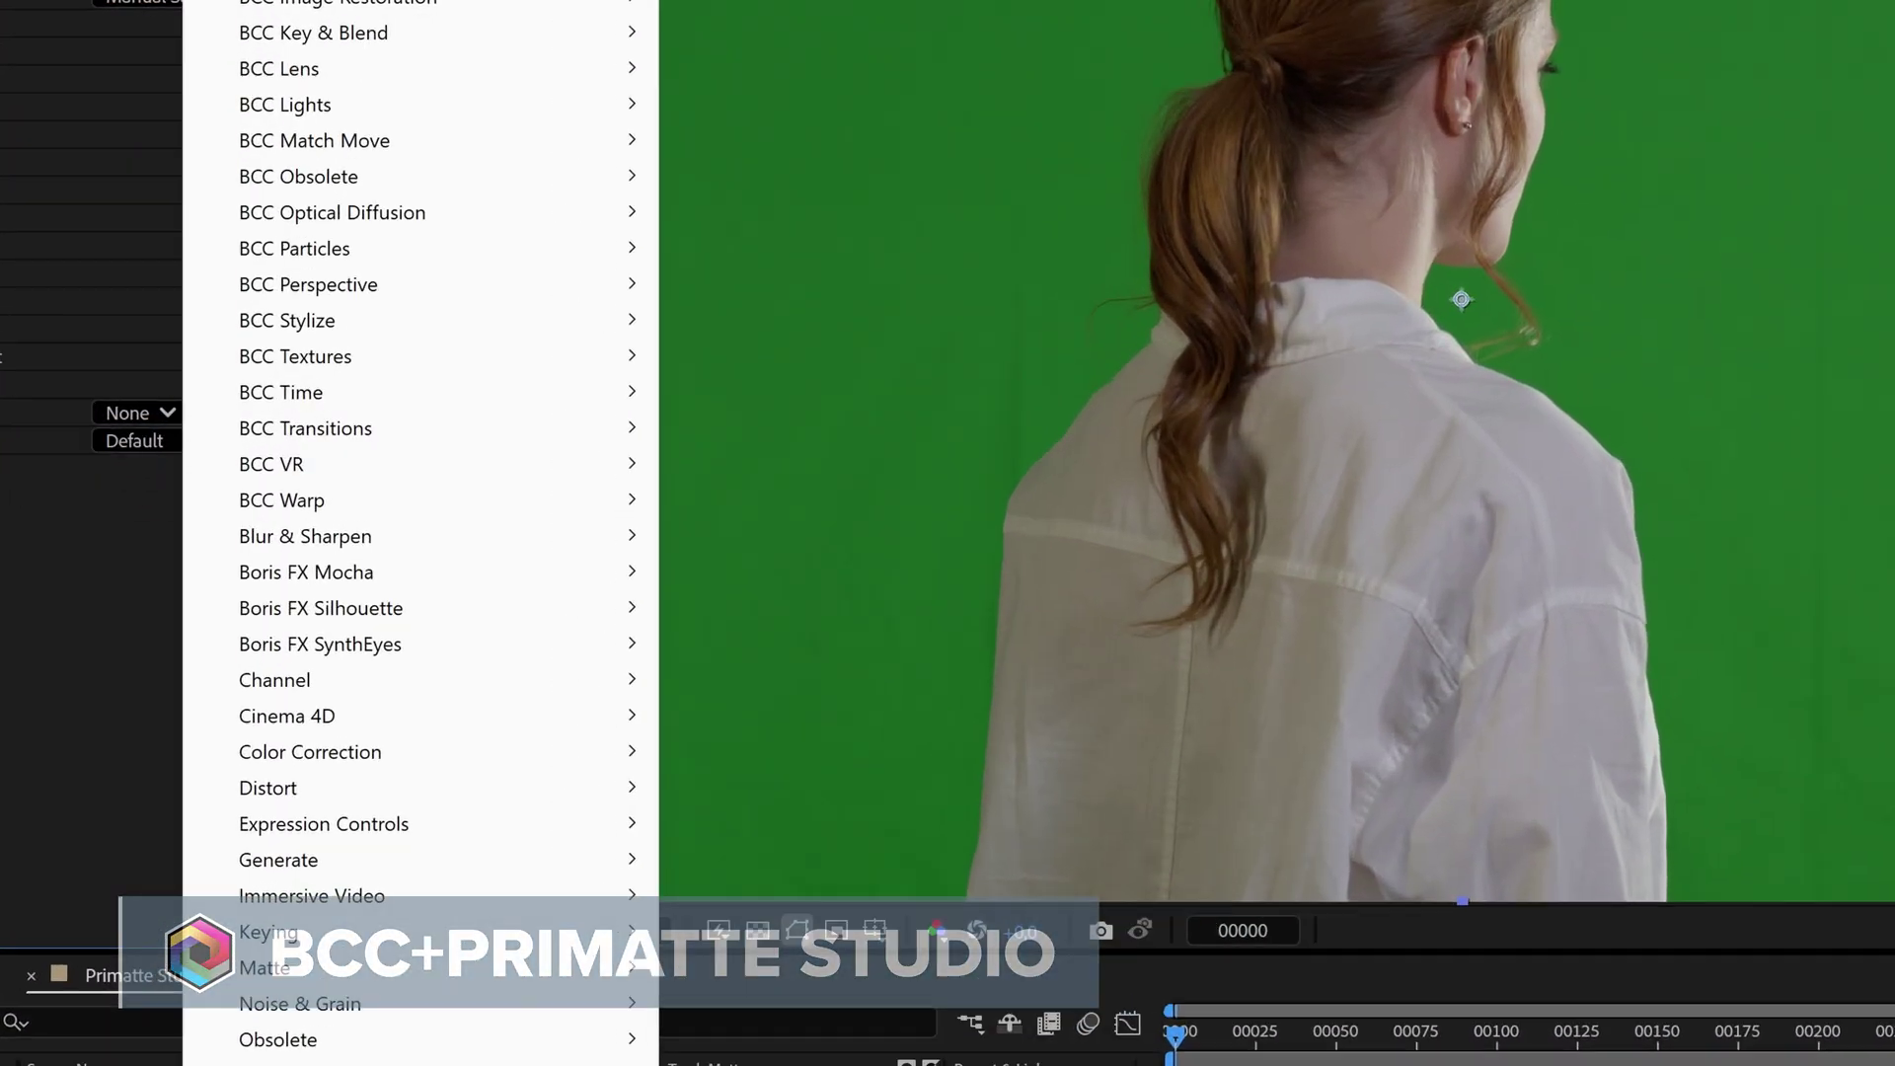
pyautogui.moveTo(296, 350)
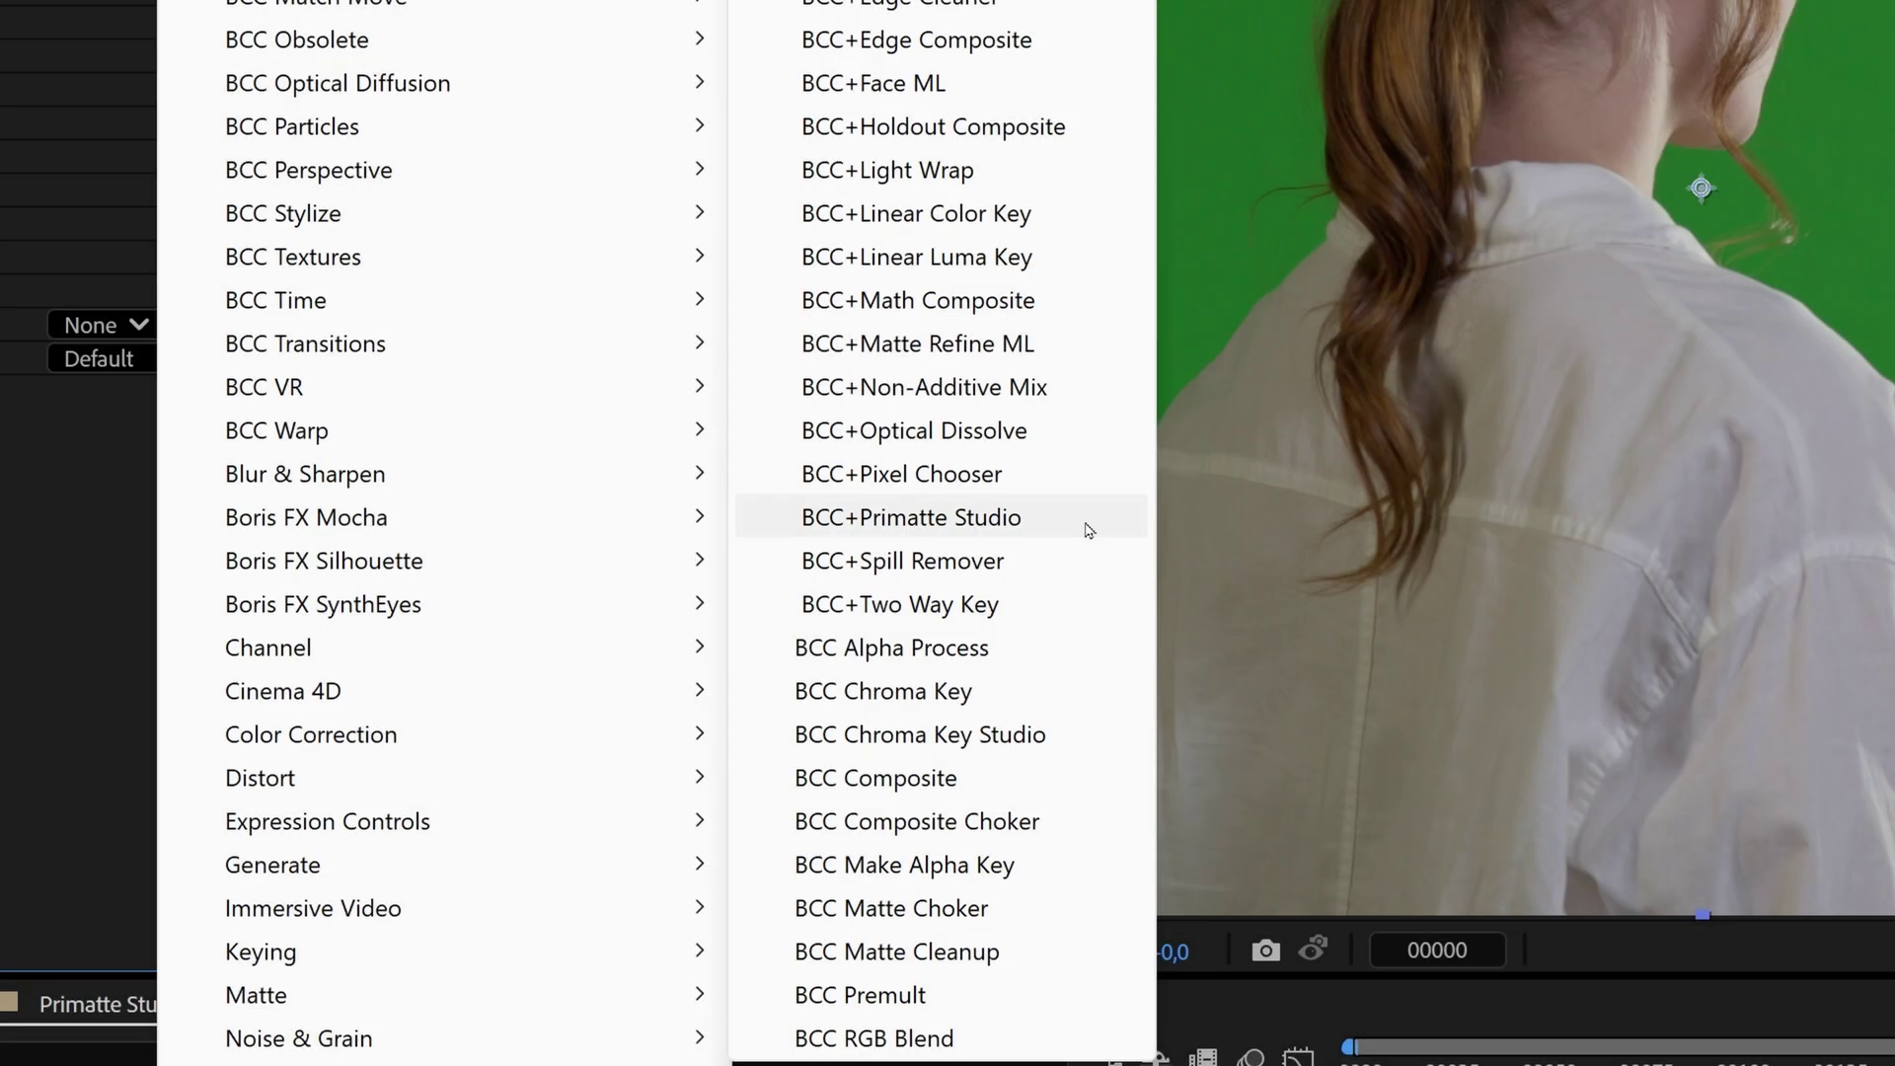
pyautogui.click(1085, 529)
pyautogui.click(330, 259)
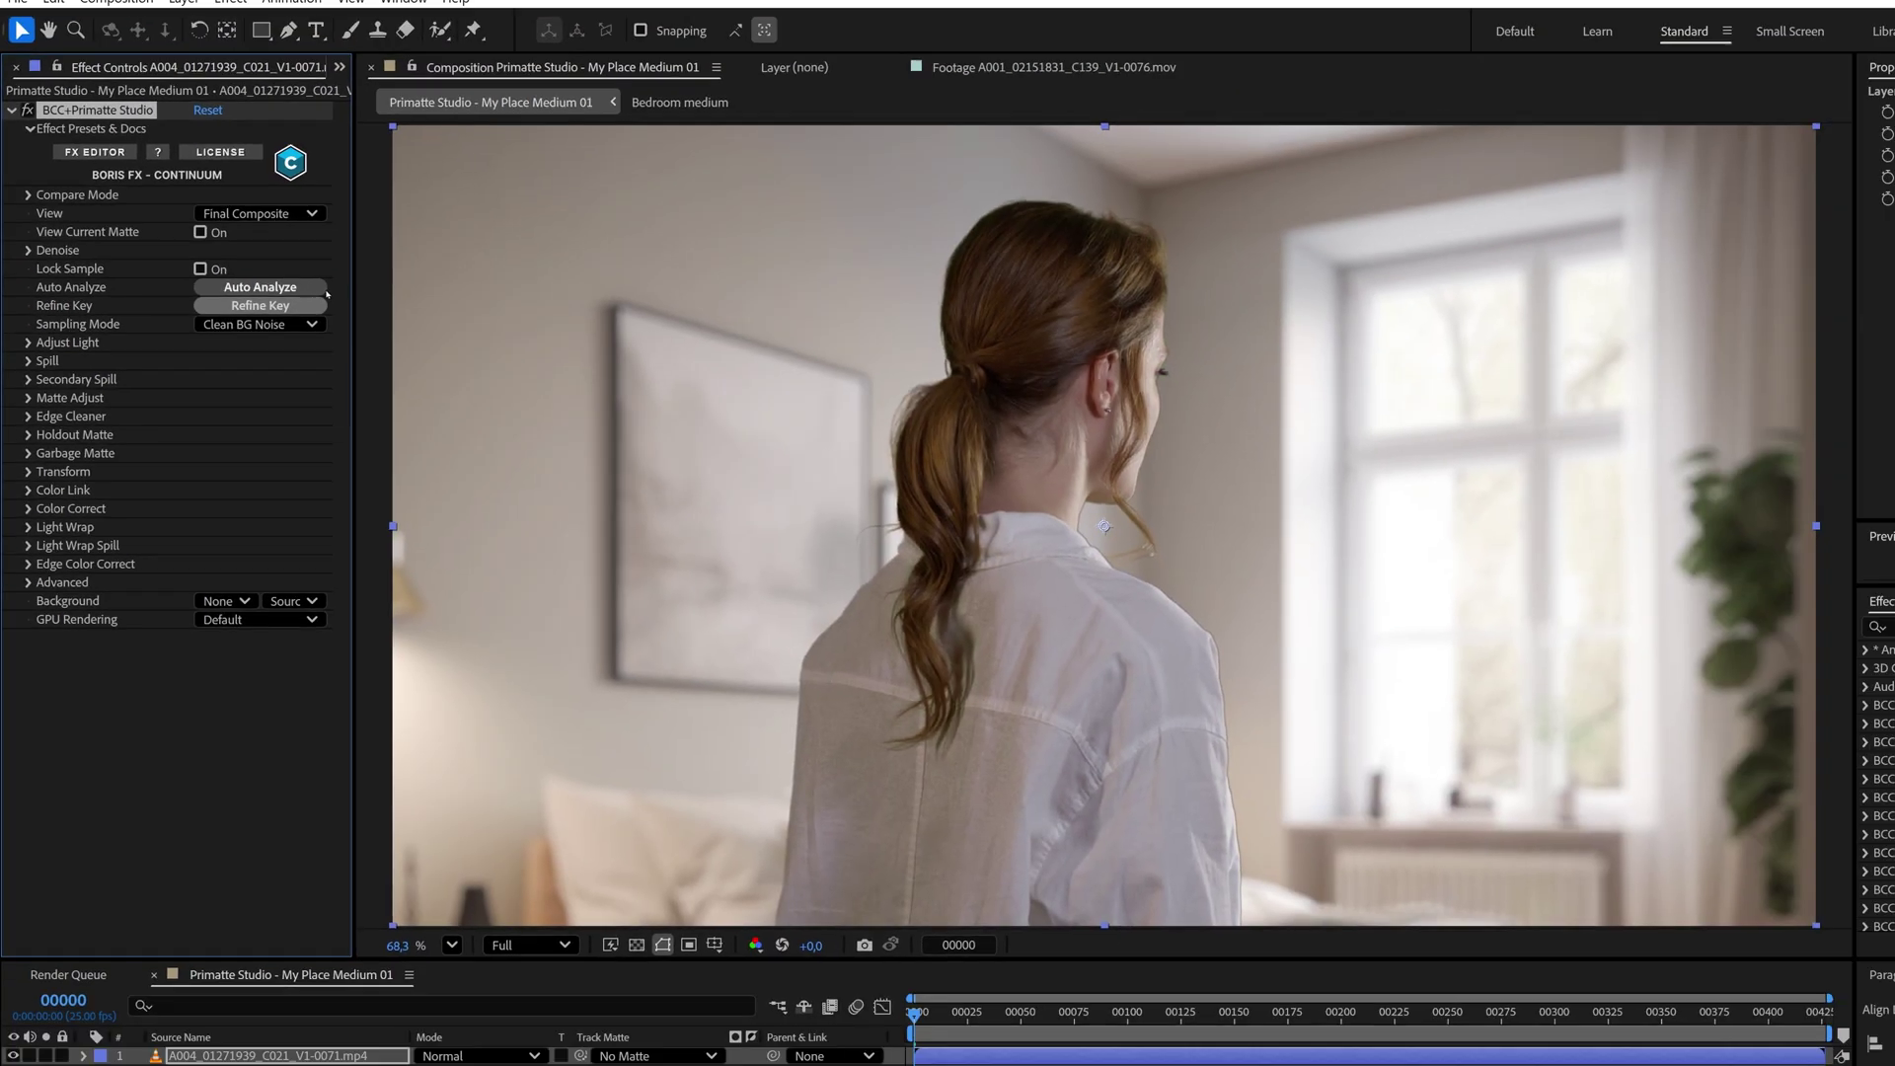
# - Sample background and foreground noise in Matte Status view, then preview the woman keyed over the bedroom
pyautogui.moveTo(800, 160); pyautogui.dragTo(1000, 393)
pyautogui.moveTo(1140, 464); pyautogui.dragTo(1295, 608)
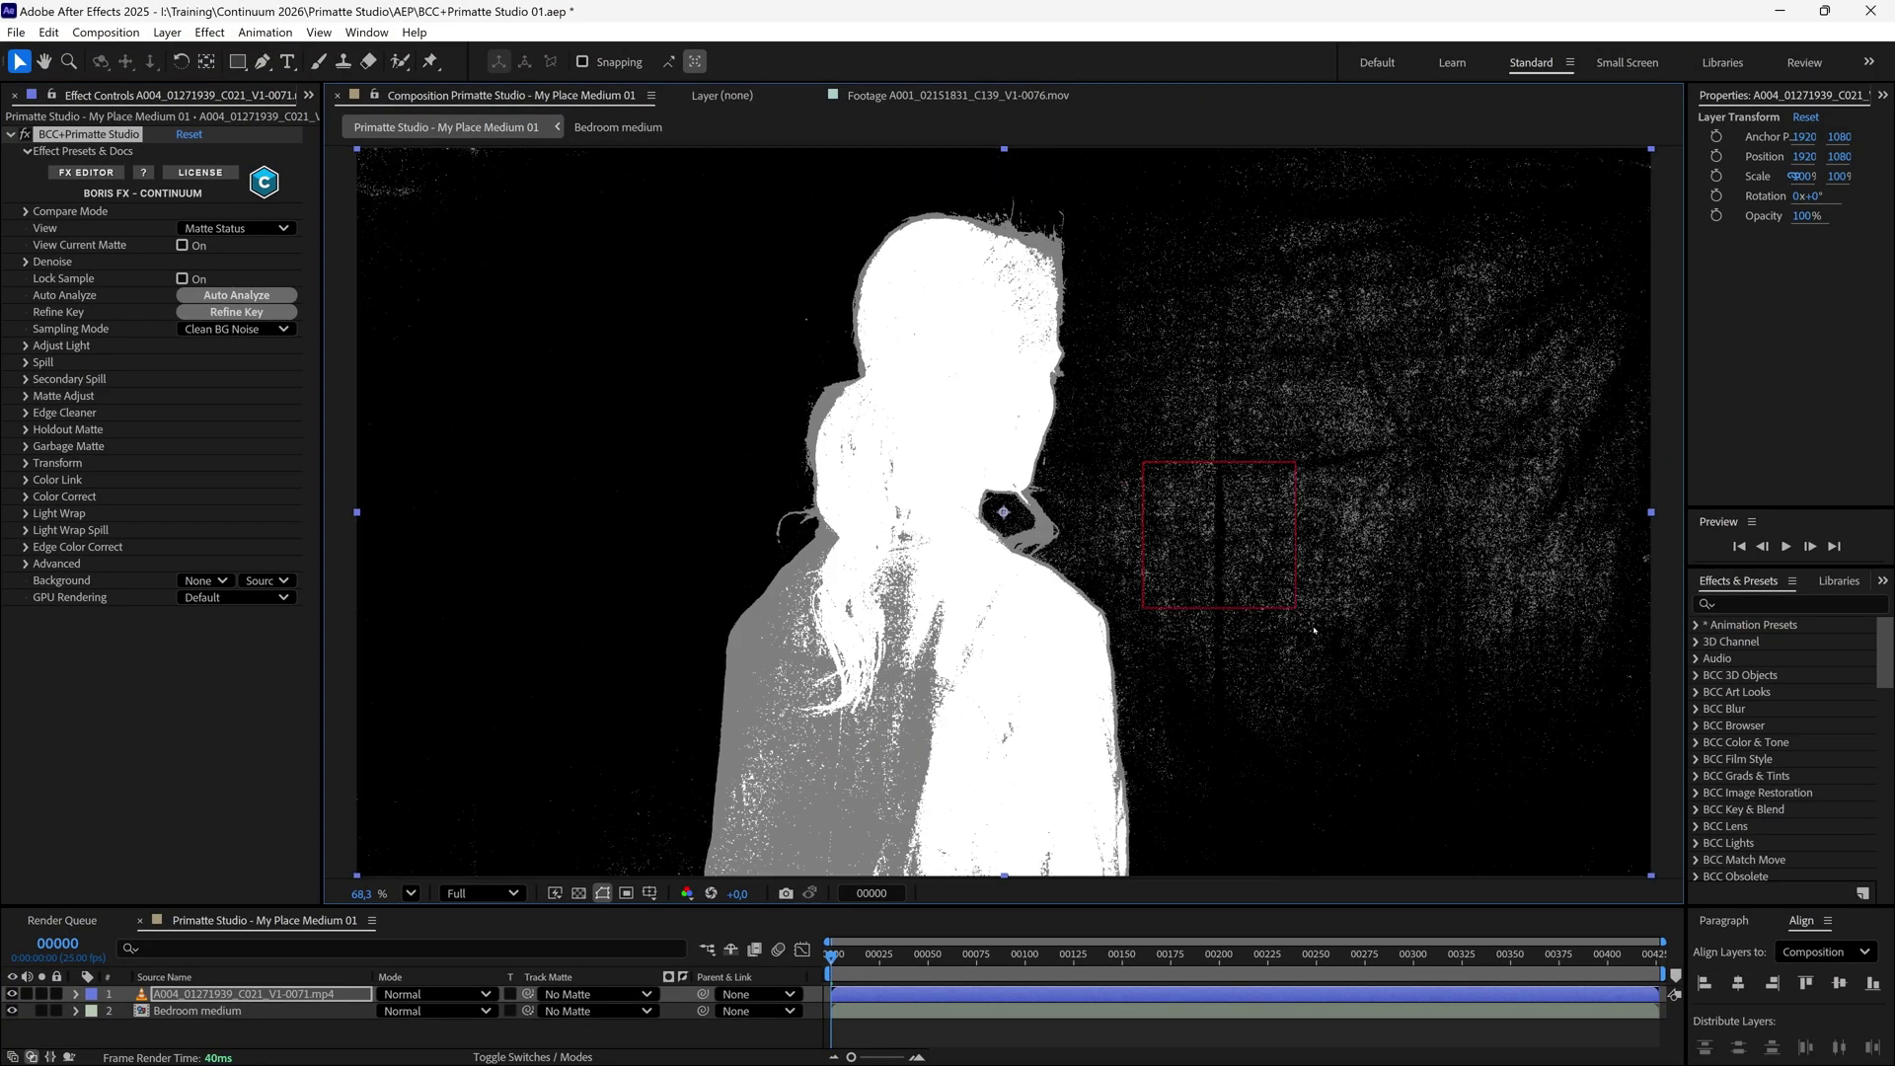
pyautogui.moveTo(1344, 666); pyautogui.dragTo(1344, 666)
pyautogui.click(1018, 276)
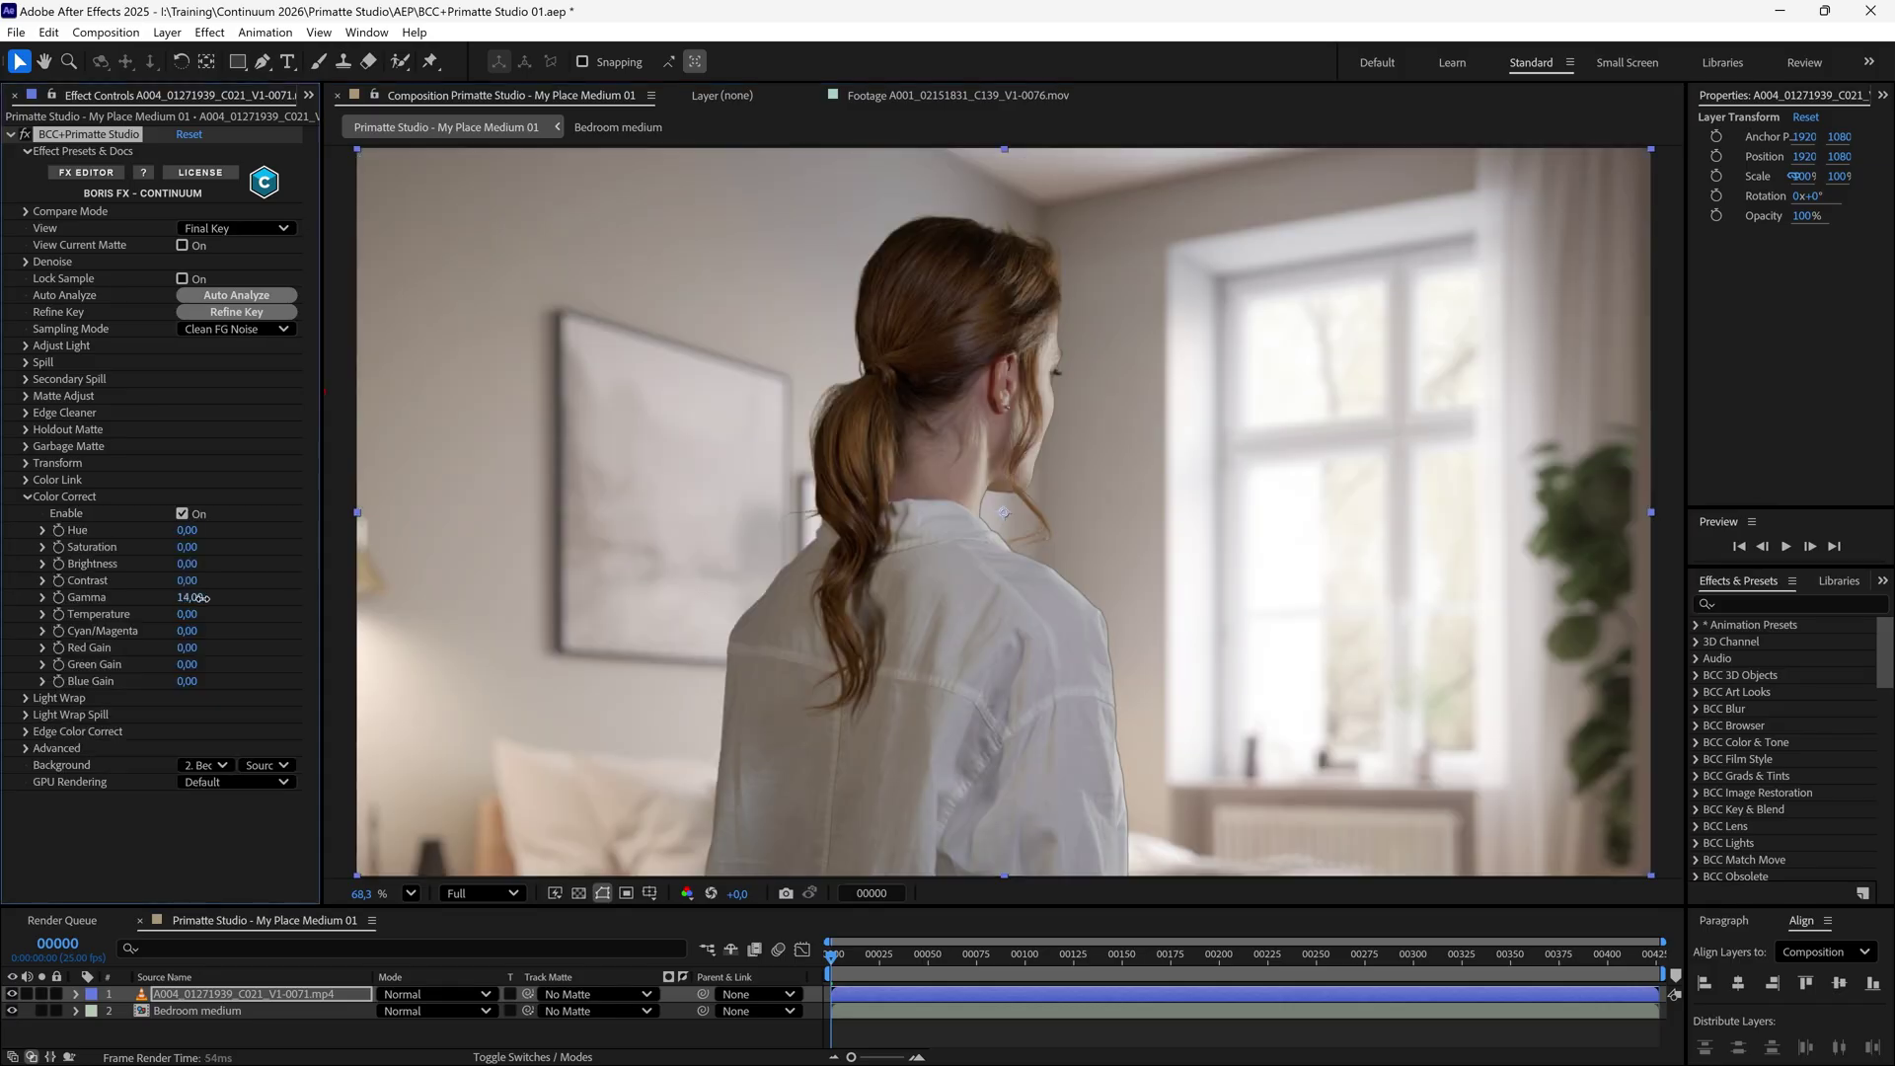
pyautogui.press('space')
pyautogui.click(27, 496)
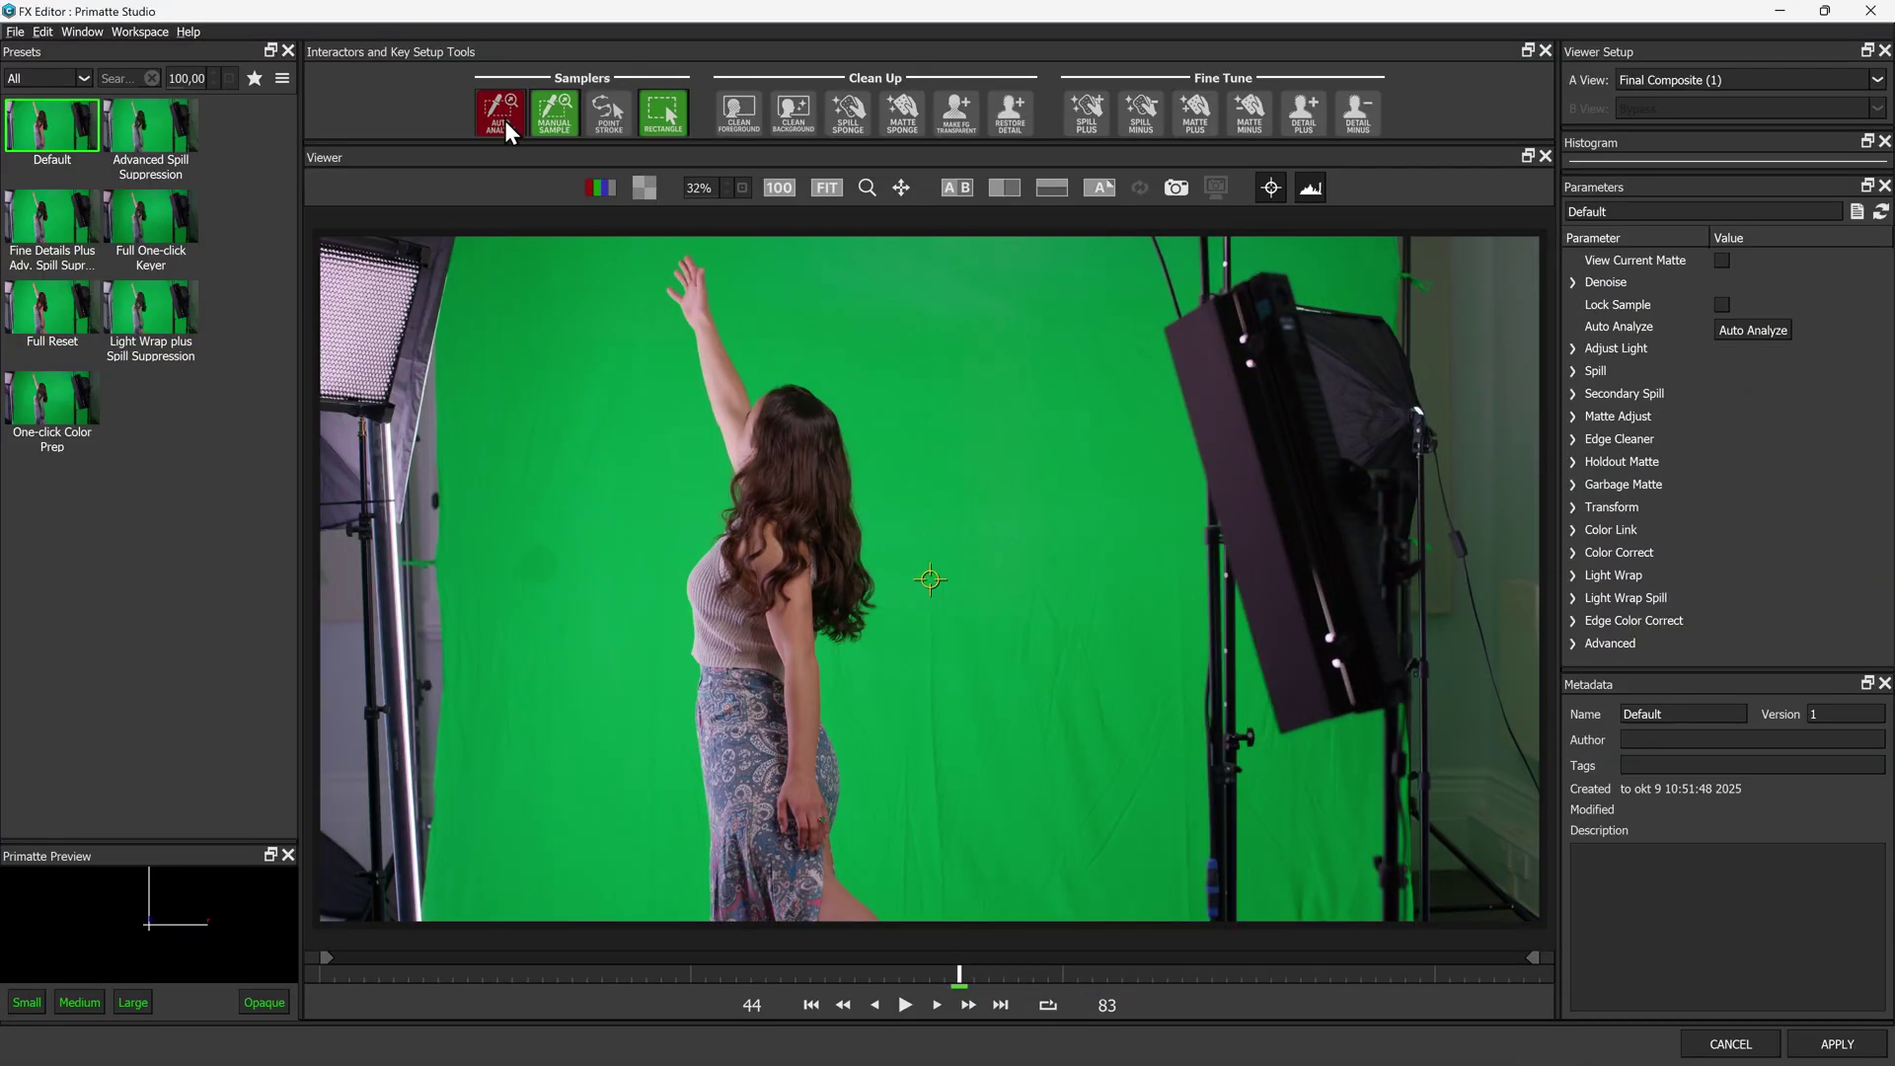
# - Auto Analyze the dancer's green screen and crop the left and right sides with Garbage Matte
pyautogui.click(505, 120)
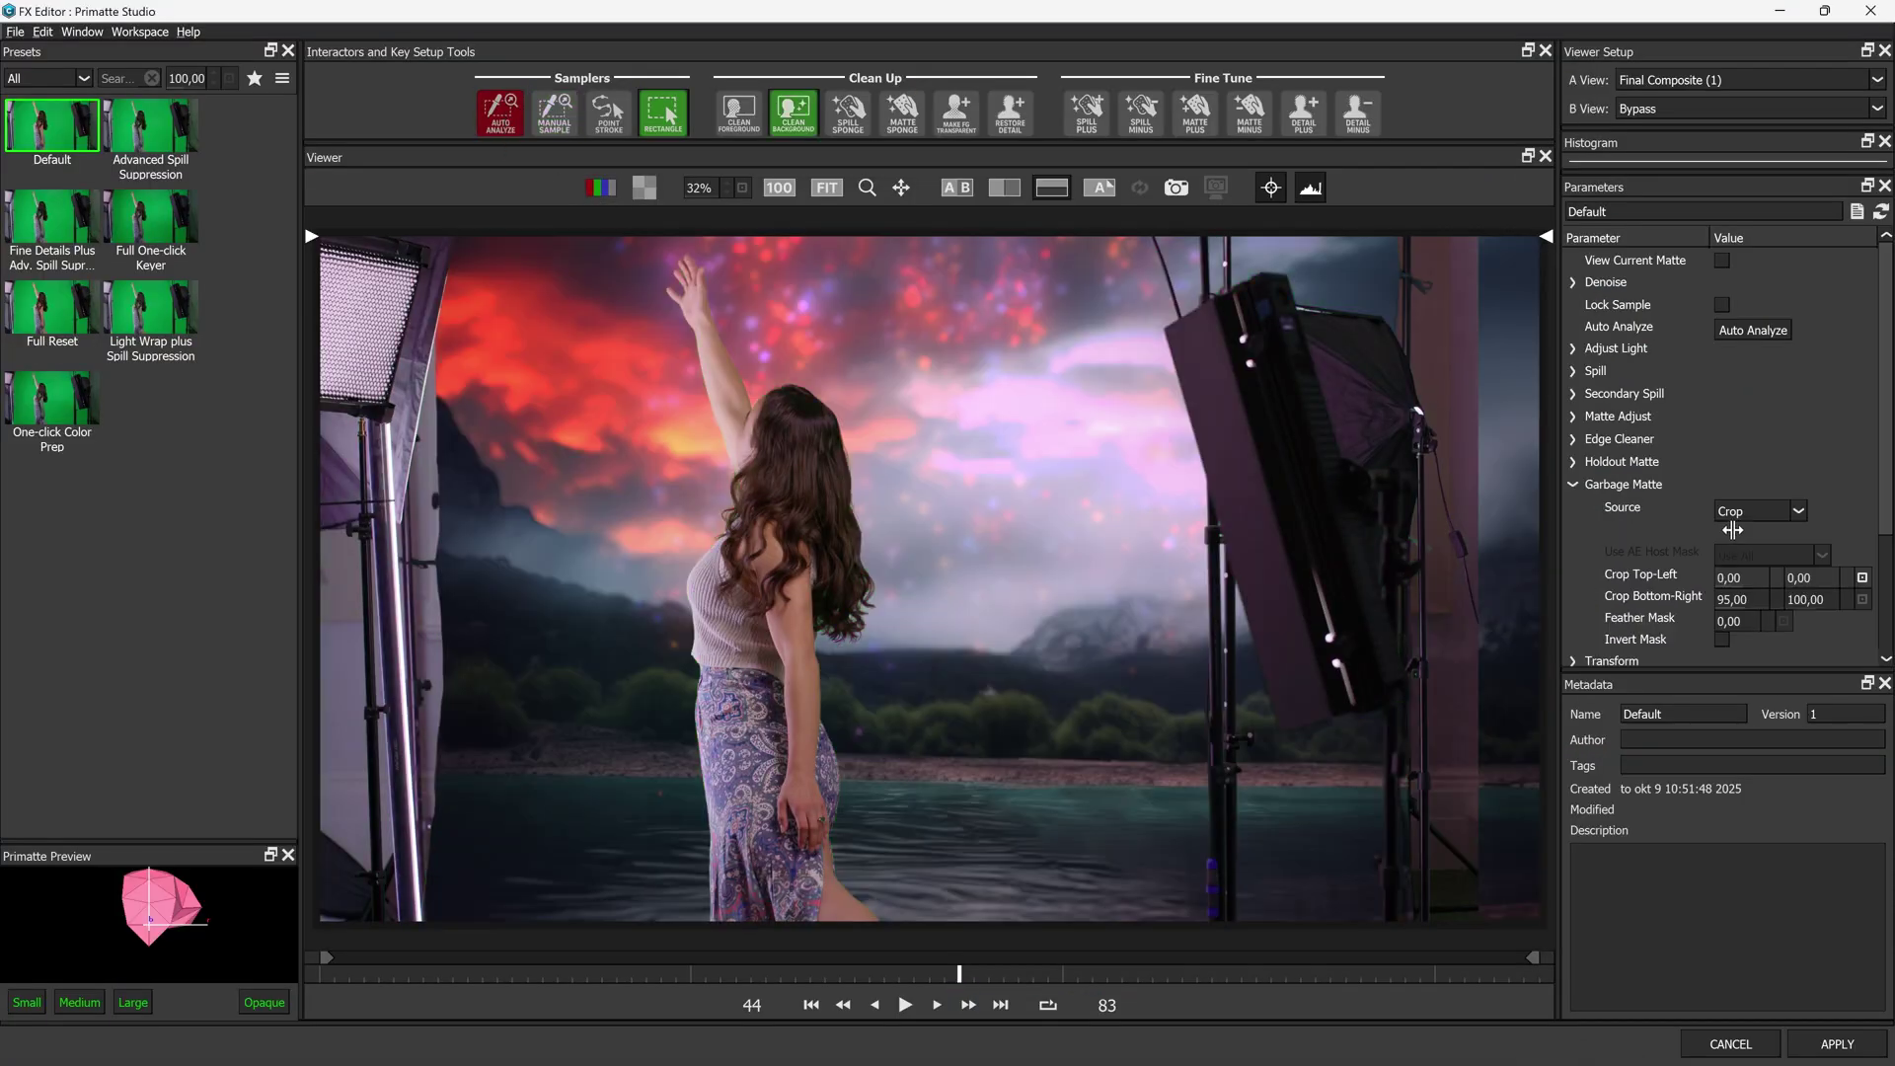
pyautogui.moveTo(1727, 527); pyautogui.dragTo(1750, 527)
pyautogui.moveTo(1735, 599); pyautogui.dragTo(1693, 596)
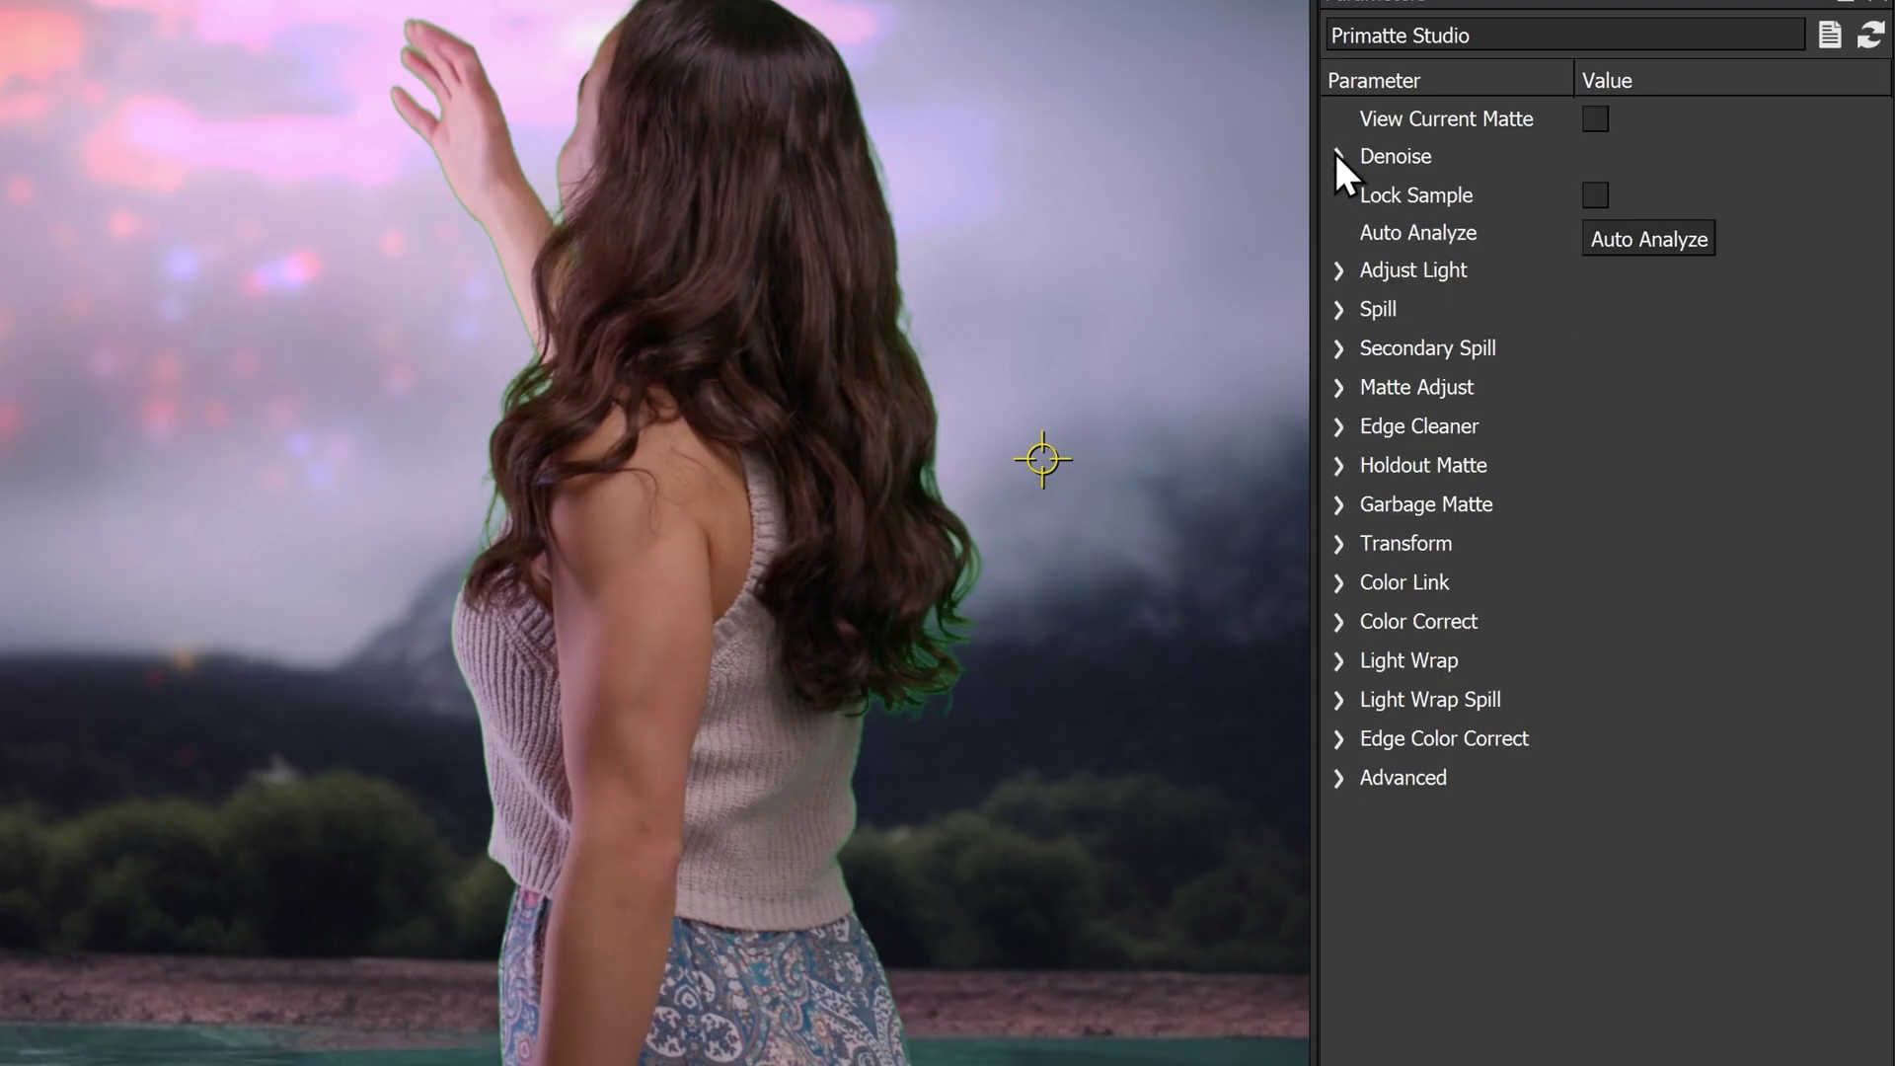
# - Enable Secondary Spill and raise the Edge Cleaner Radius to 64
pyautogui.click(1338, 156)
pyautogui.click(1338, 424)
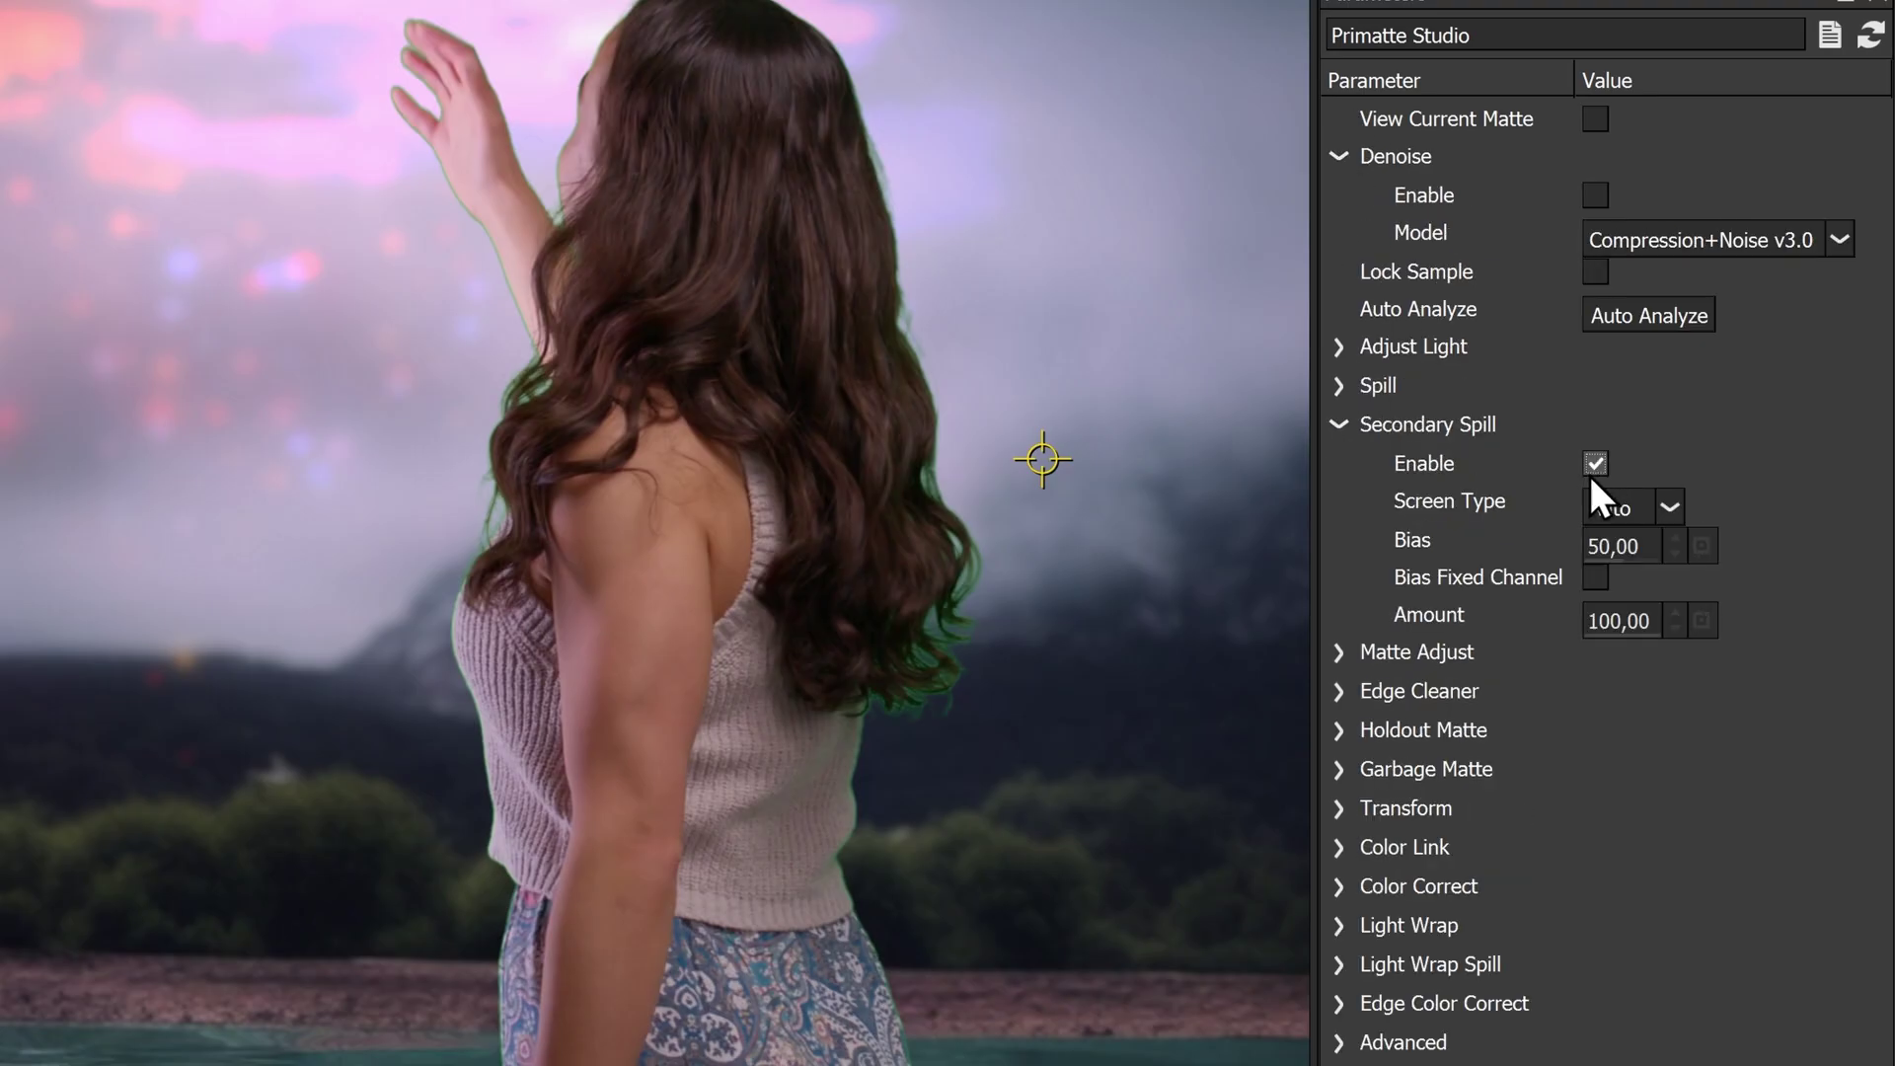
pyautogui.click(1338, 691)
pyautogui.moveTo(1685, 785); pyautogui.dragTo(1732, 776)
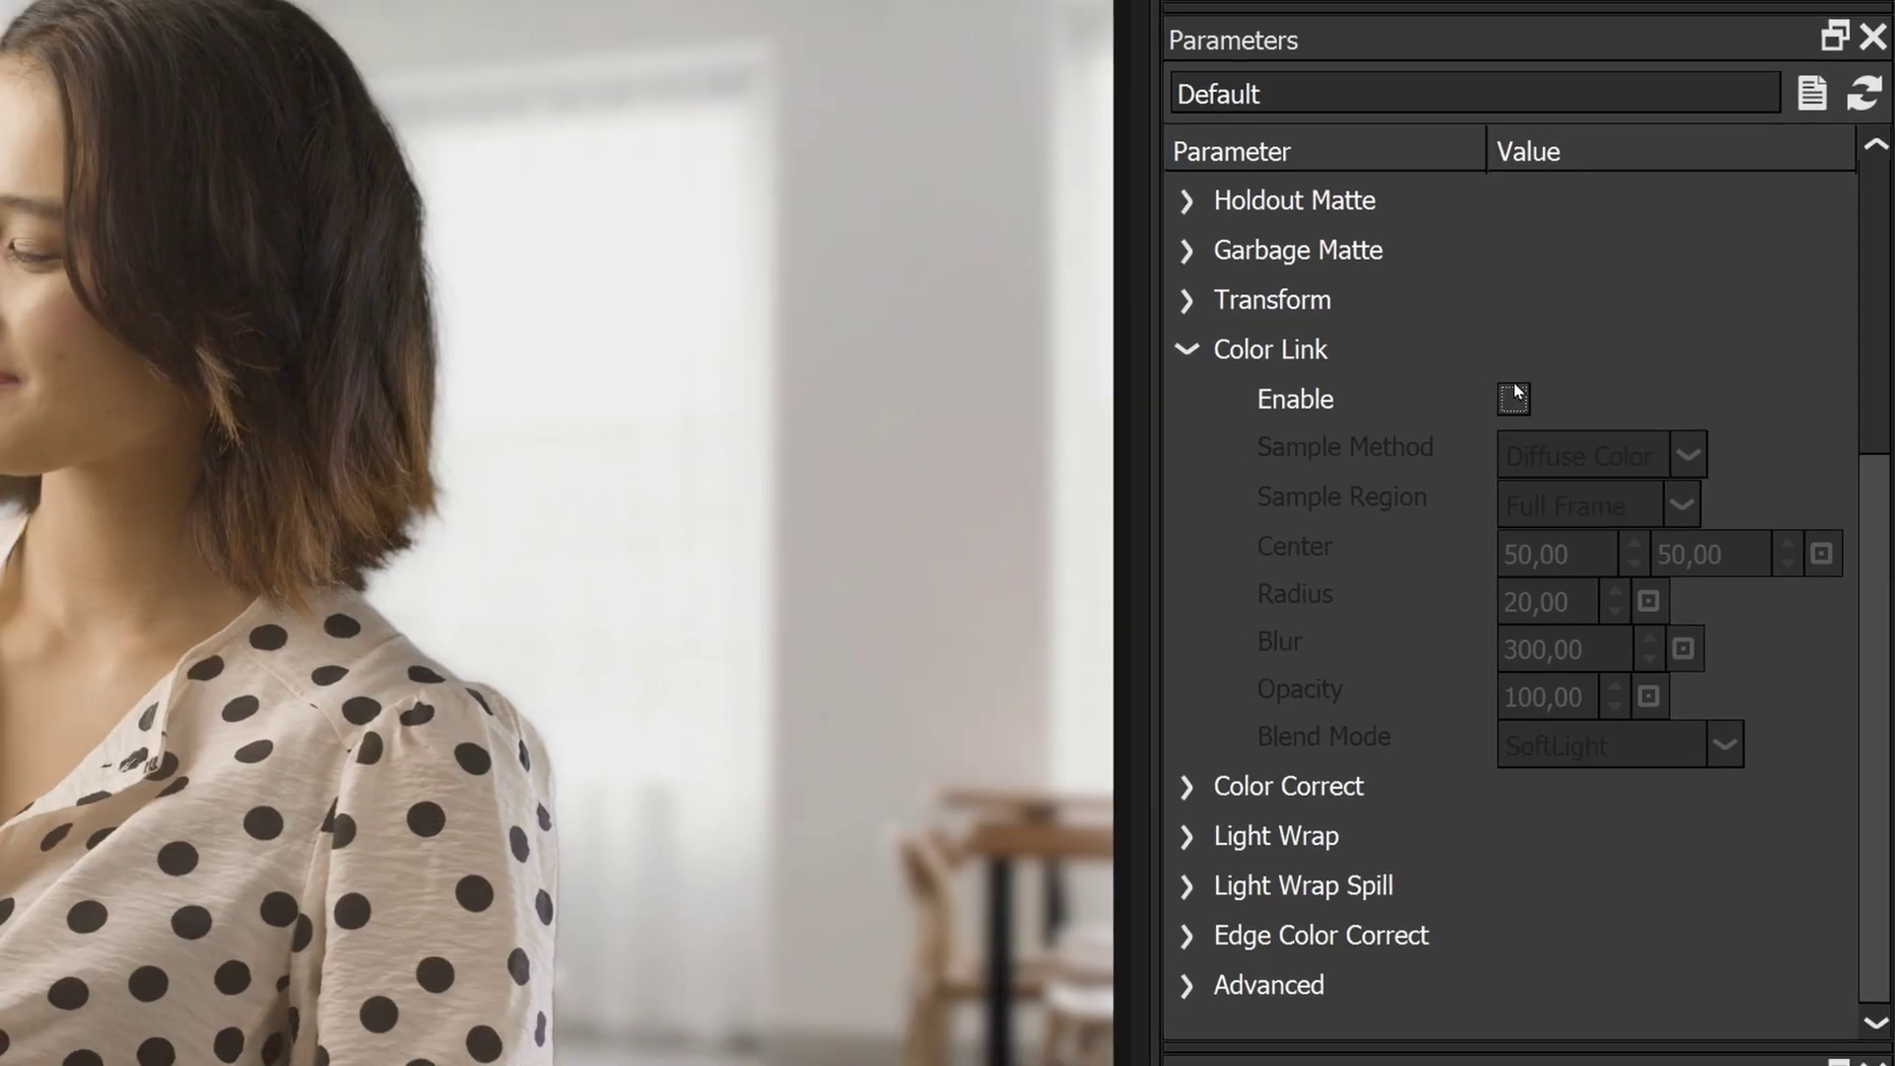
# - Enable Color Link with Diffuse Color sampling on the café shot and raise gamma from 3 to 19
pyautogui.click(1493, 397)
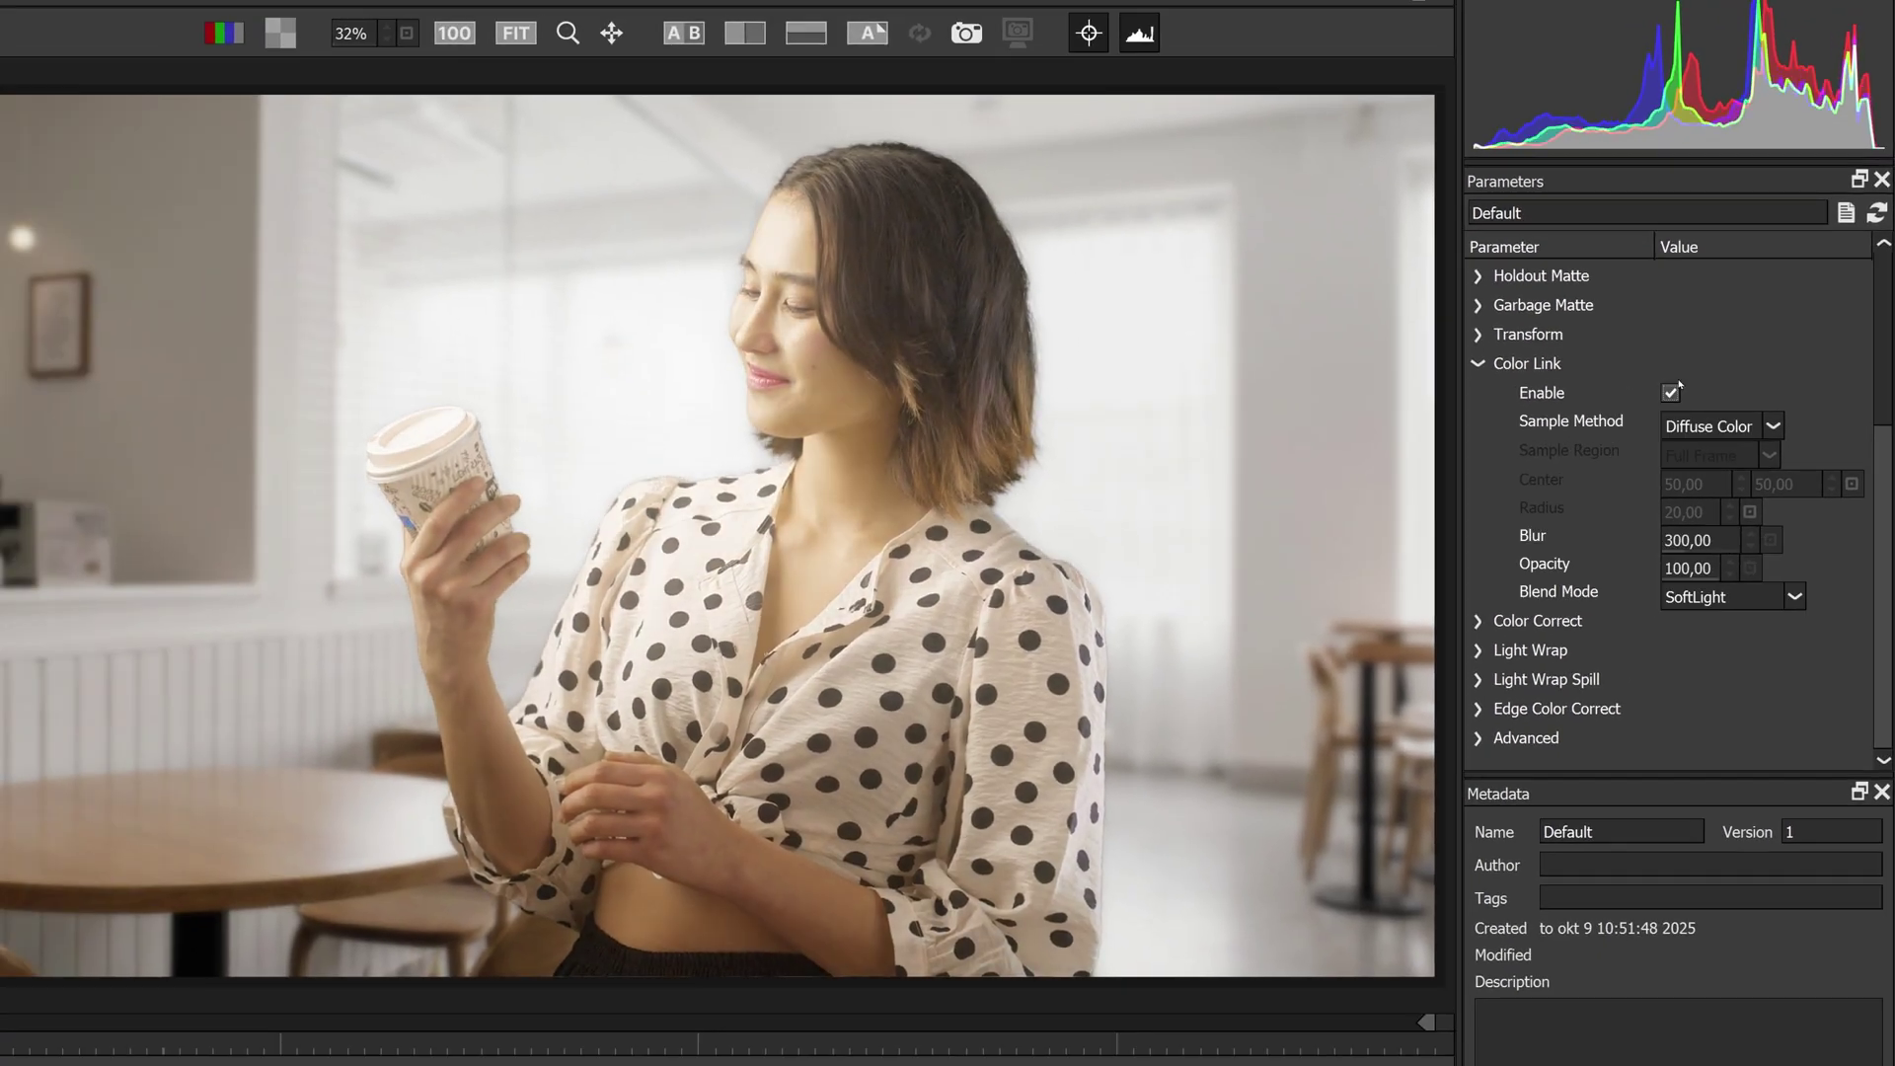
pyautogui.click(1735, 432)
pyautogui.click(1750, 580)
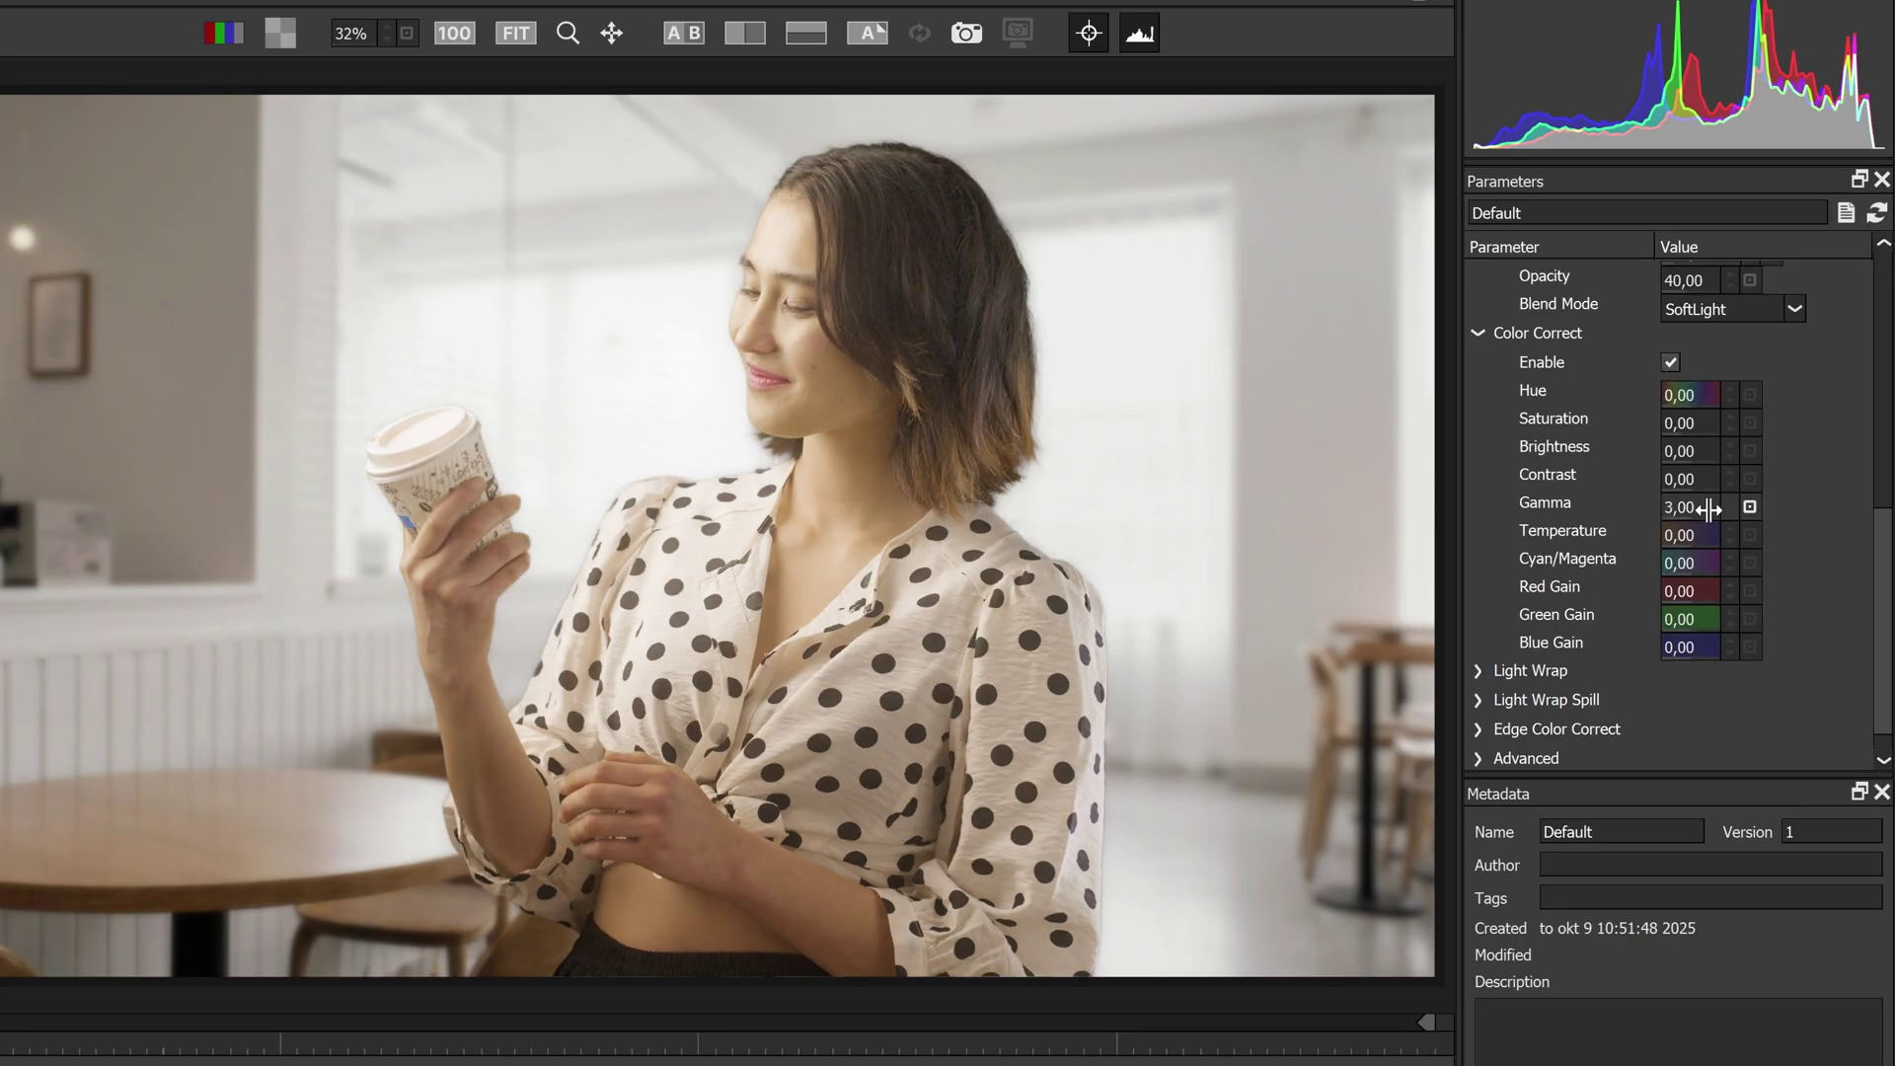
pyautogui.moveTo(1708, 509); pyautogui.dragTo(1724, 509)
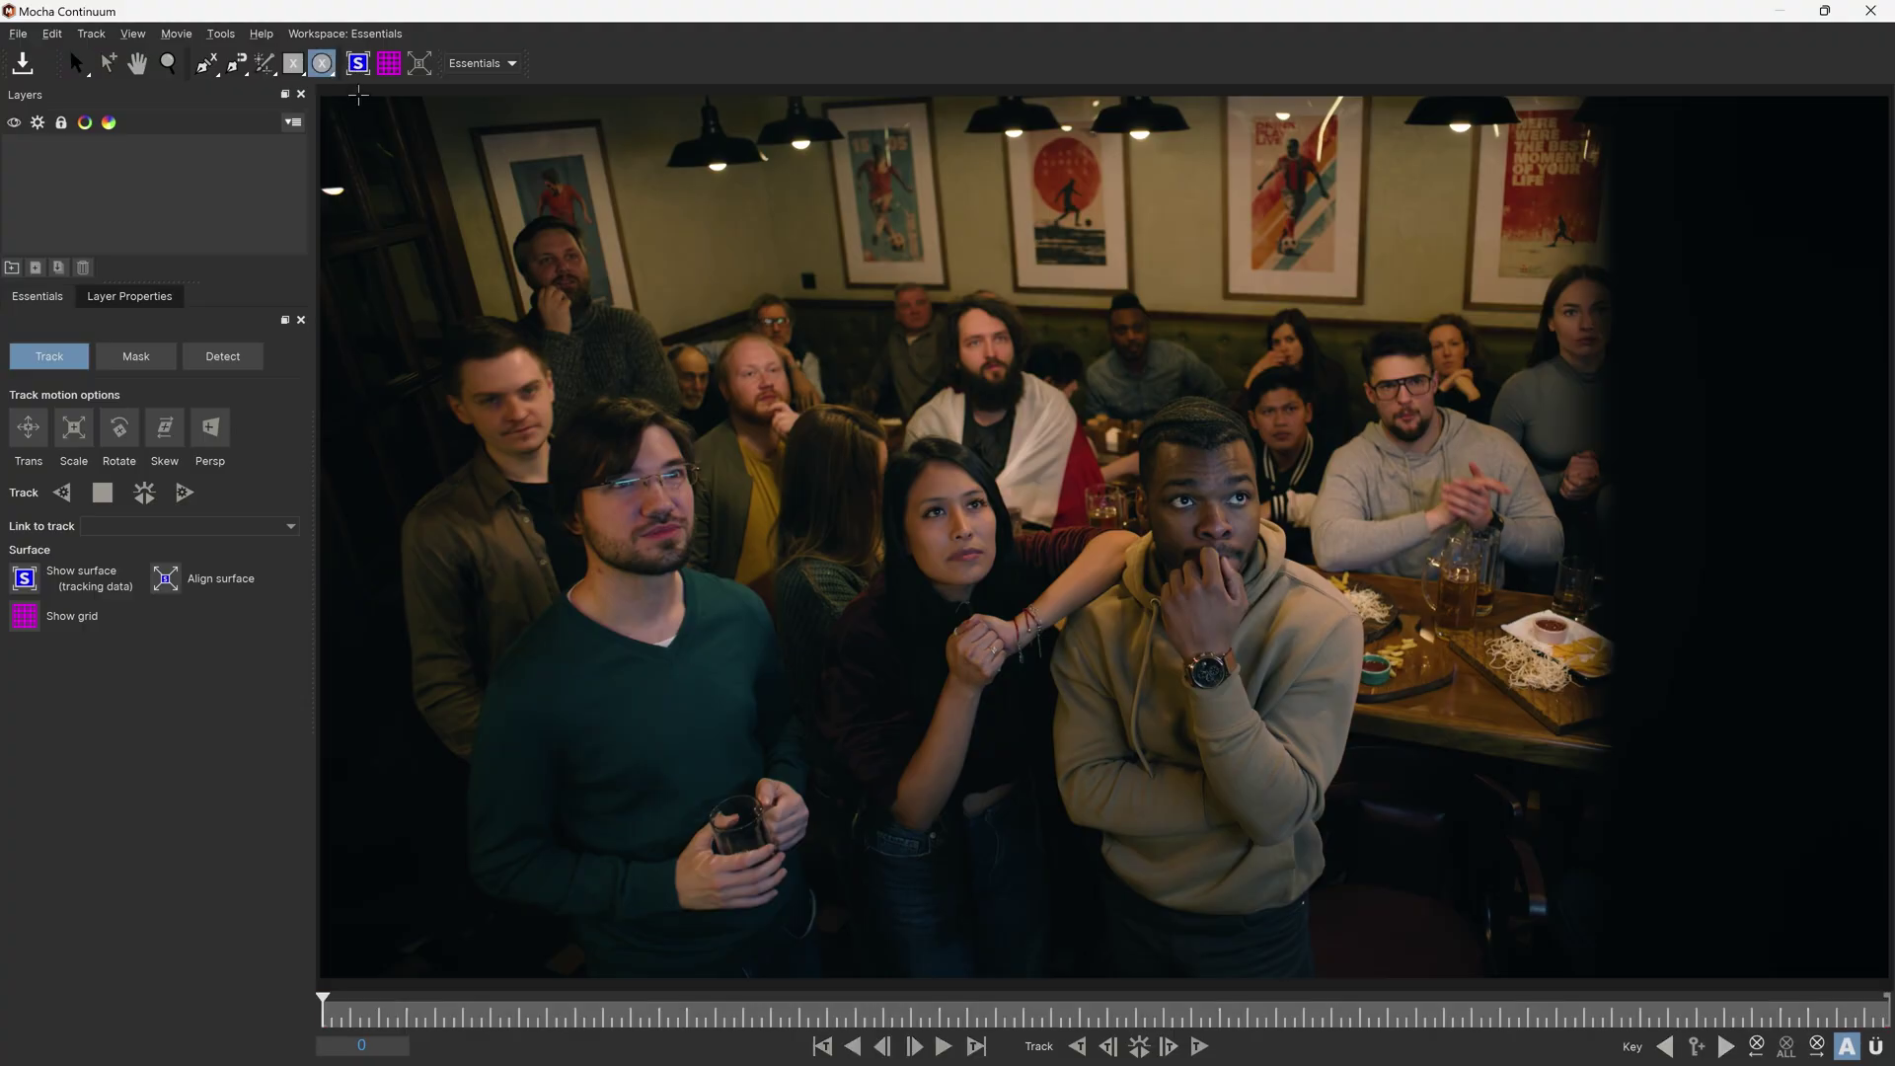
# - Draw an ellipse mask on the man's face and track it forward, showing the surface grid
pyautogui.moveTo(1133, 404); pyautogui.dragTo(1281, 621)
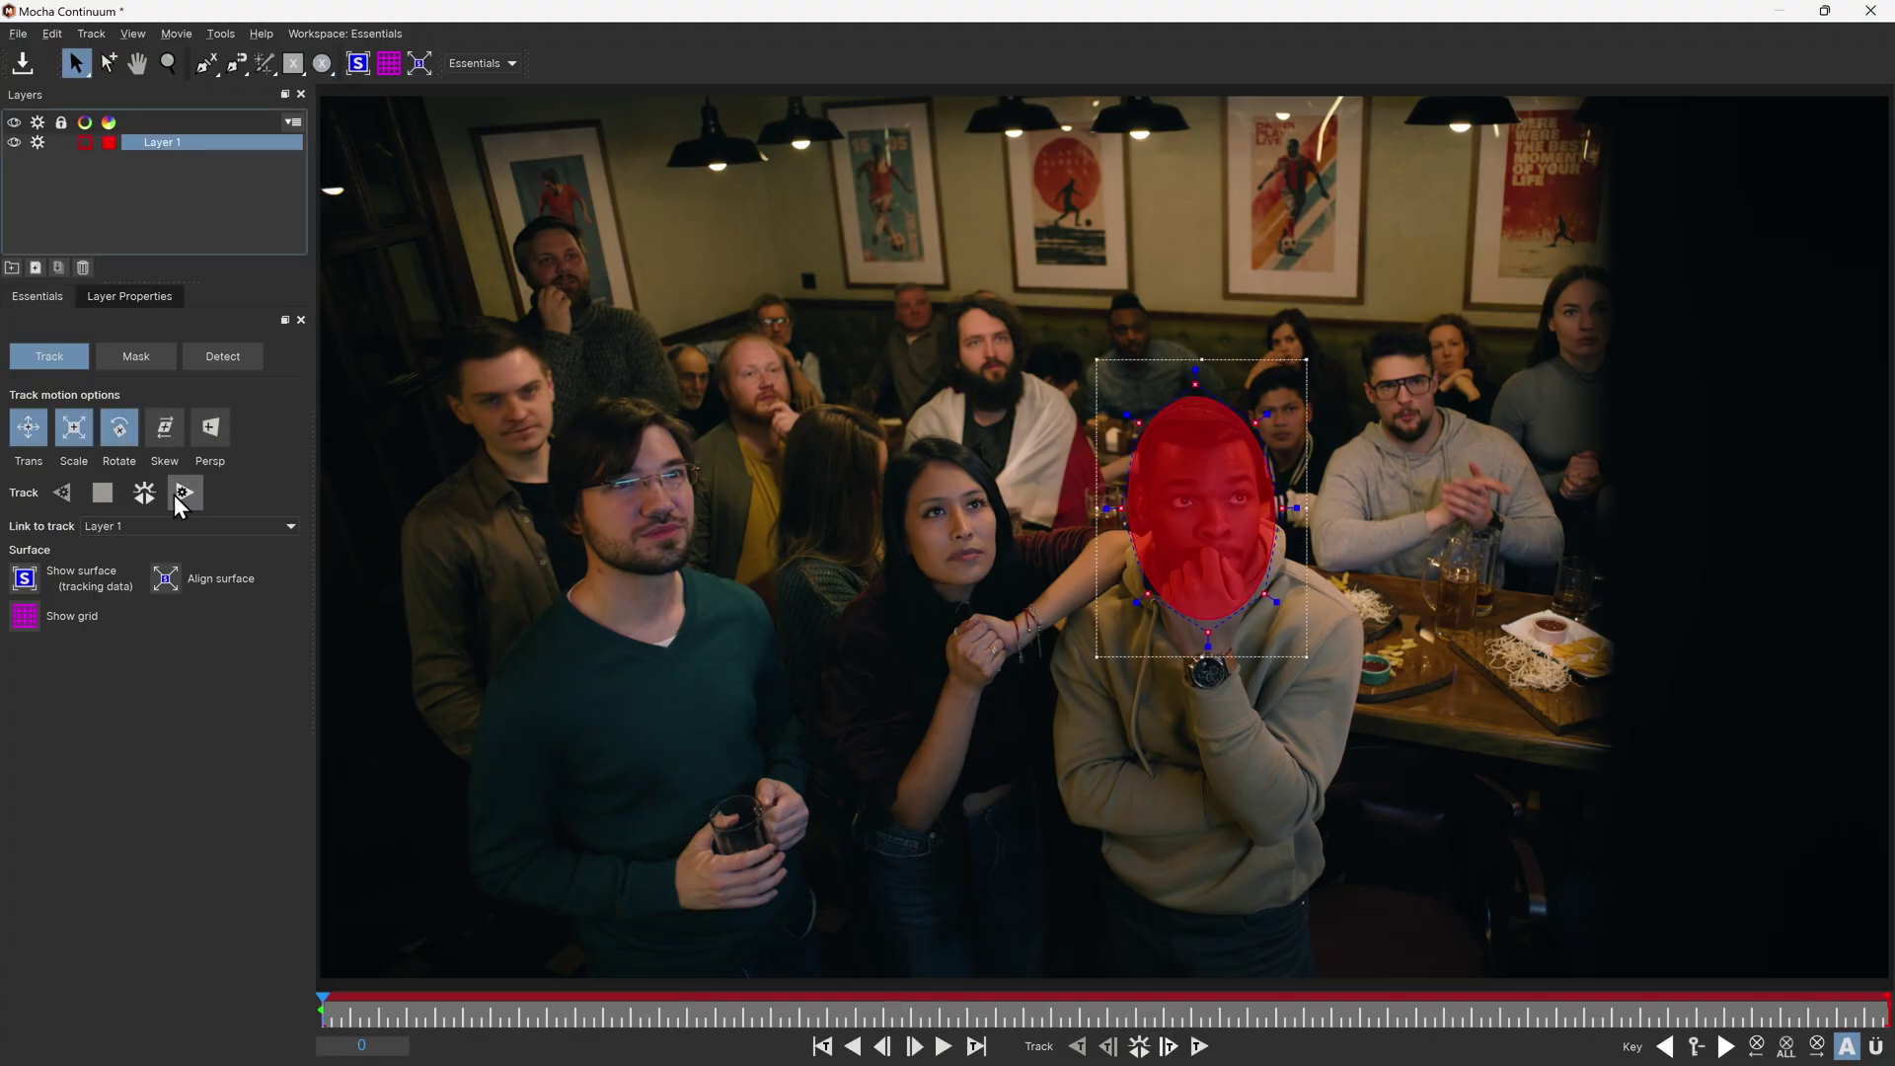
pyautogui.click(184, 492)
pyautogui.click(389, 63)
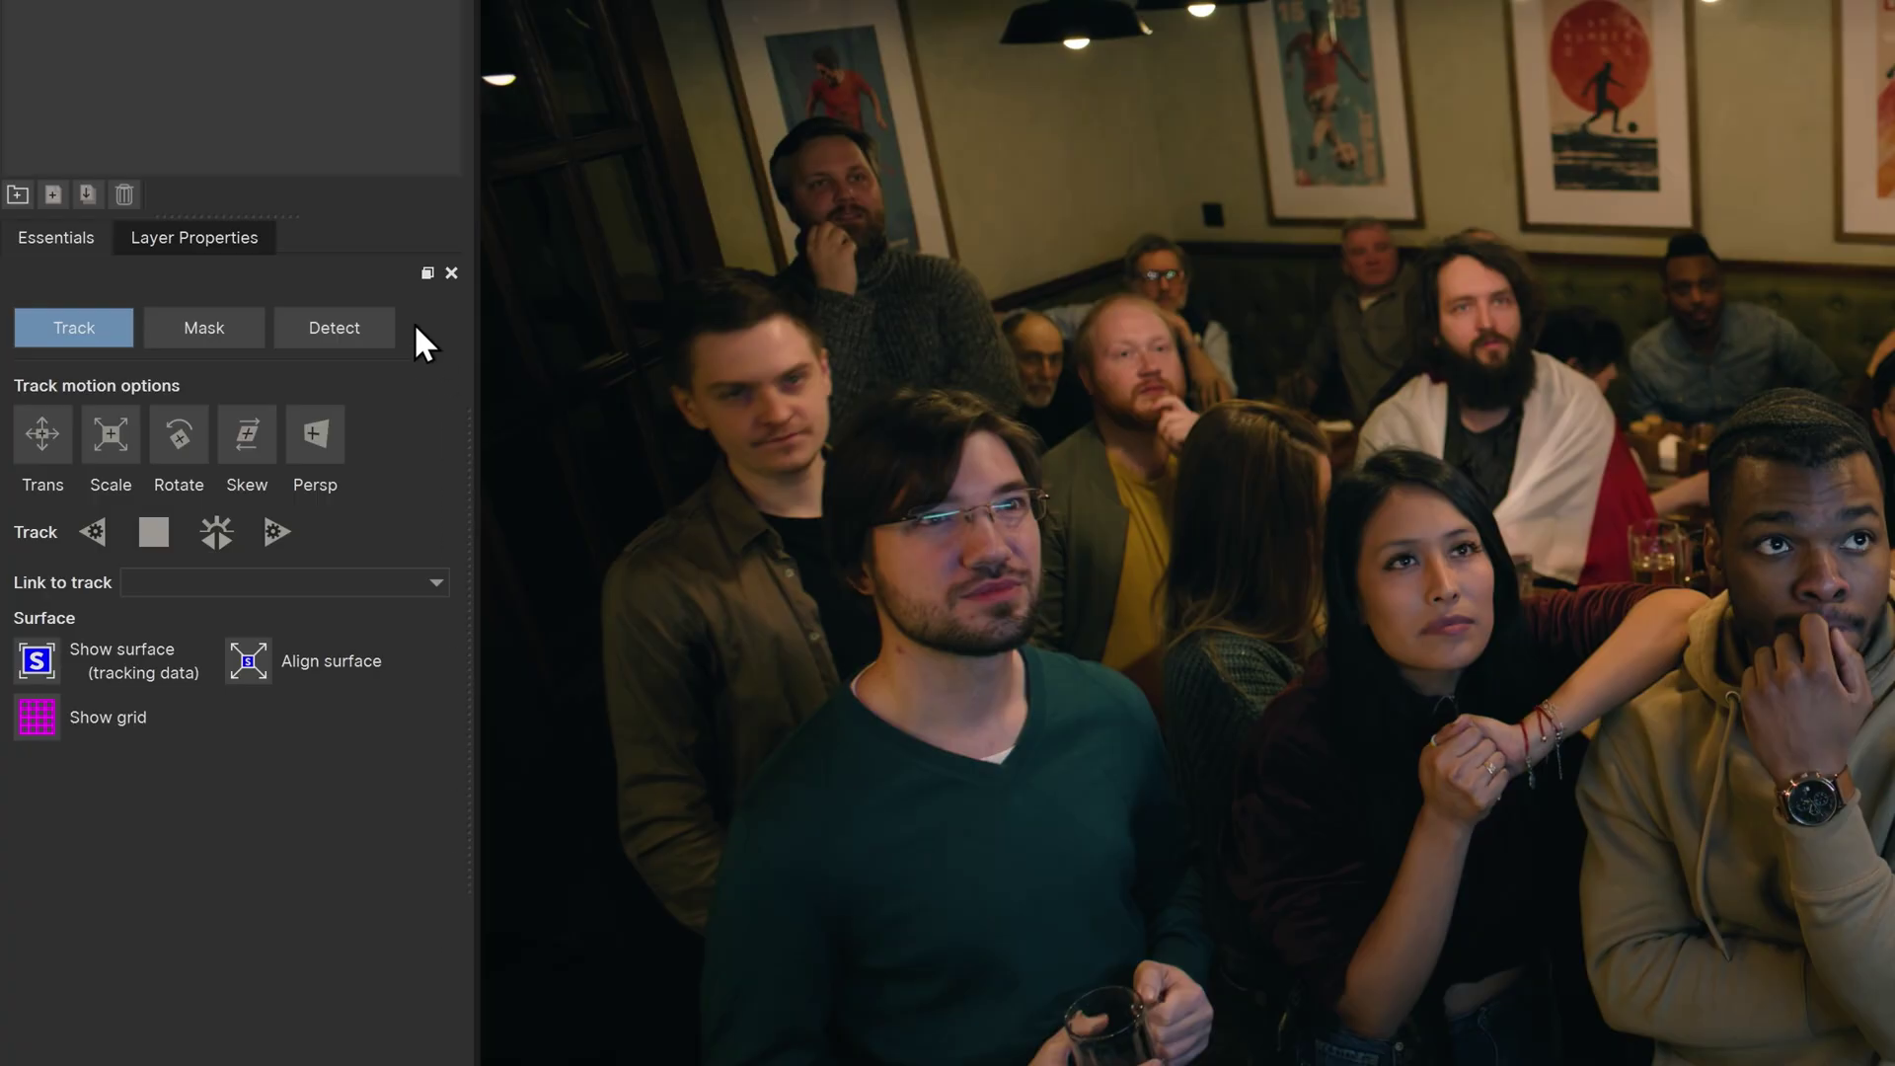
# - Run face detection on the Detect tab and select all generated face layers in the pub crowd
pyautogui.click(367, 328)
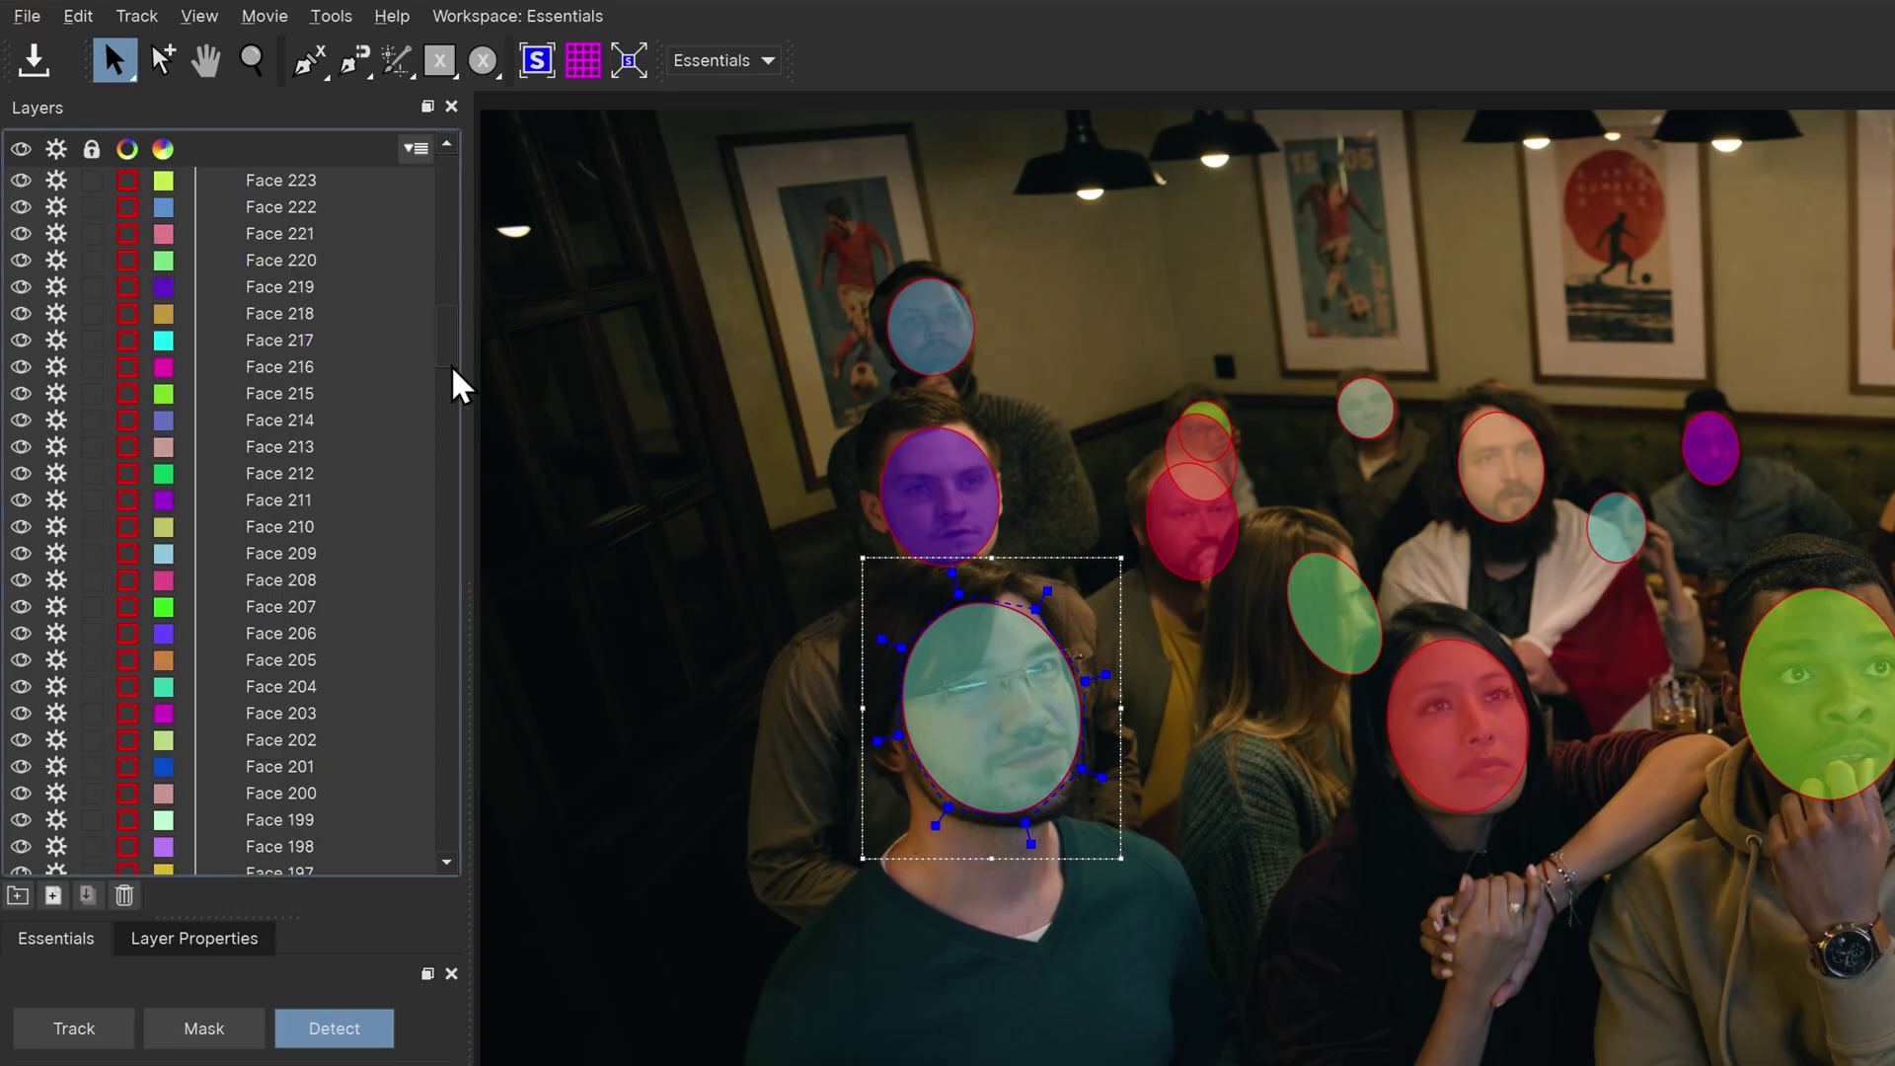
pyautogui.moveTo(452, 381); pyautogui.dragTo(470, 825)
pyautogui.hotkey('ctrl', 'a')
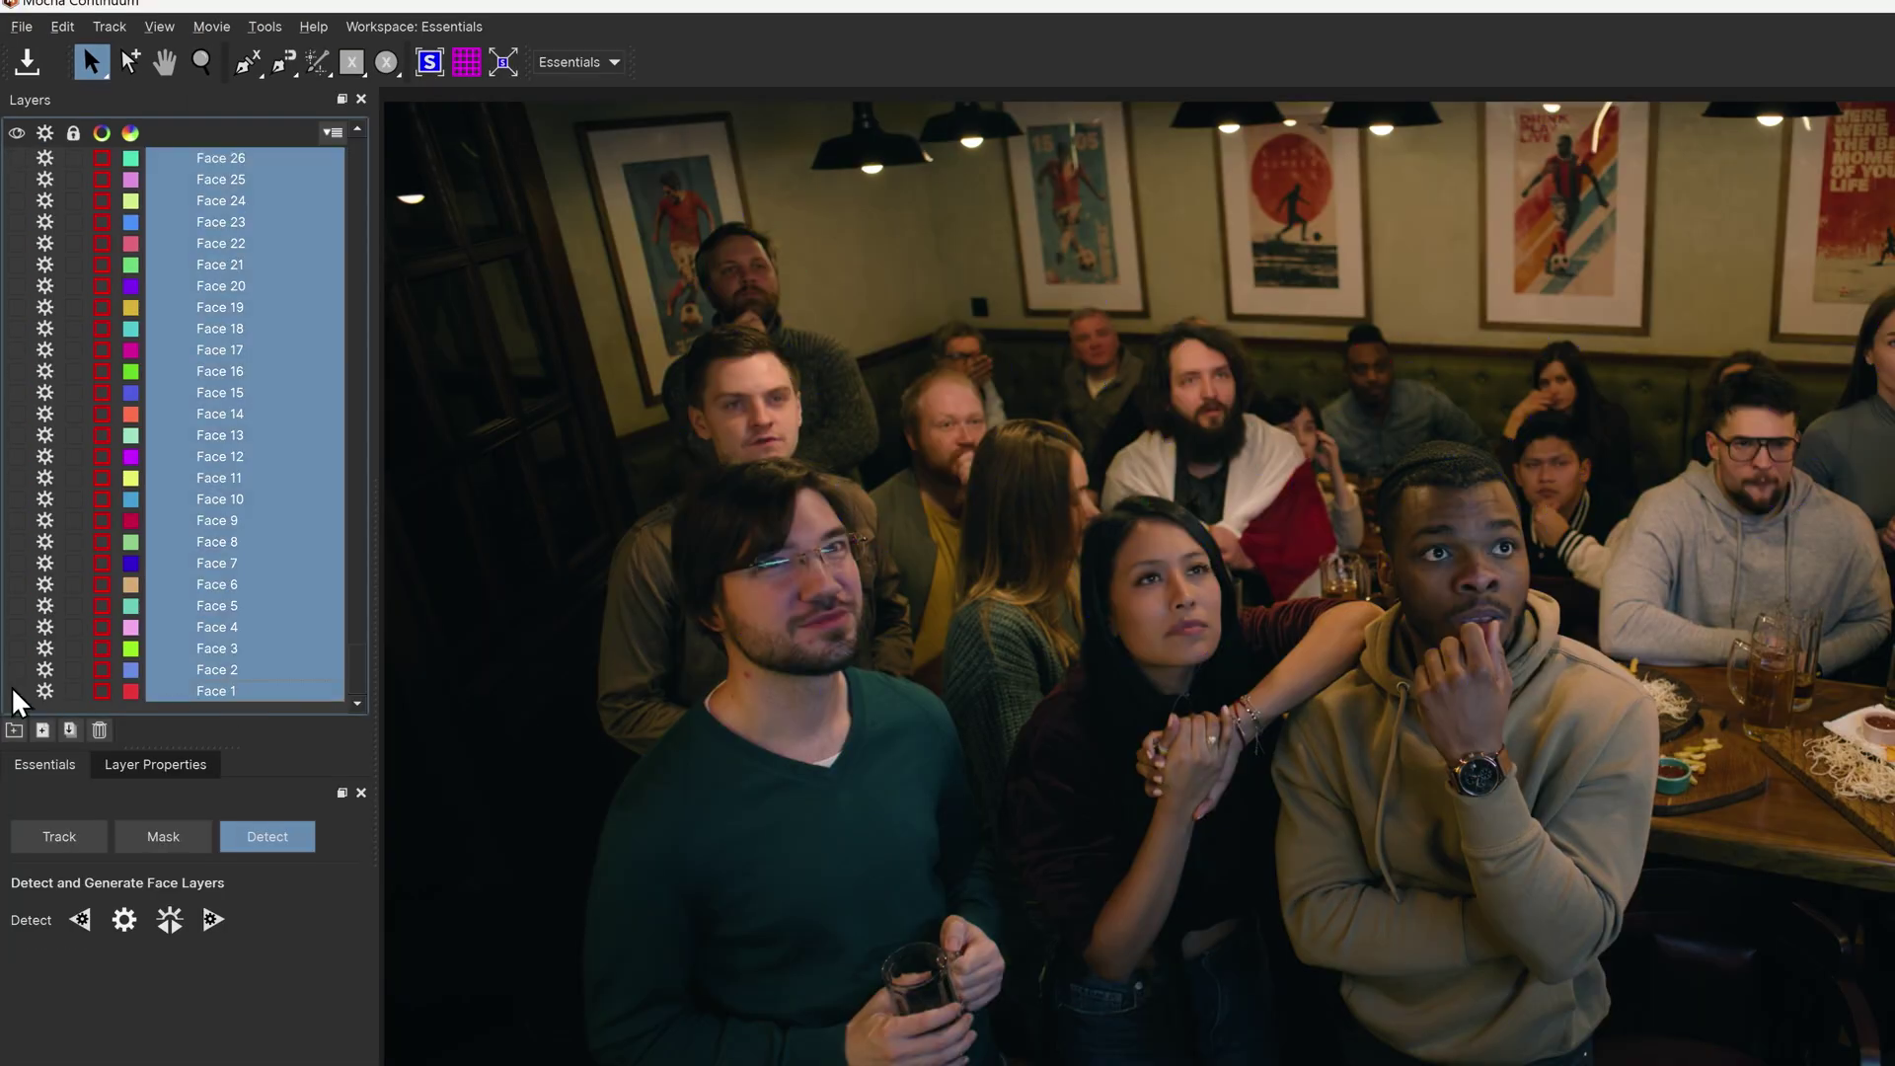
pyautogui.click(41, 681)
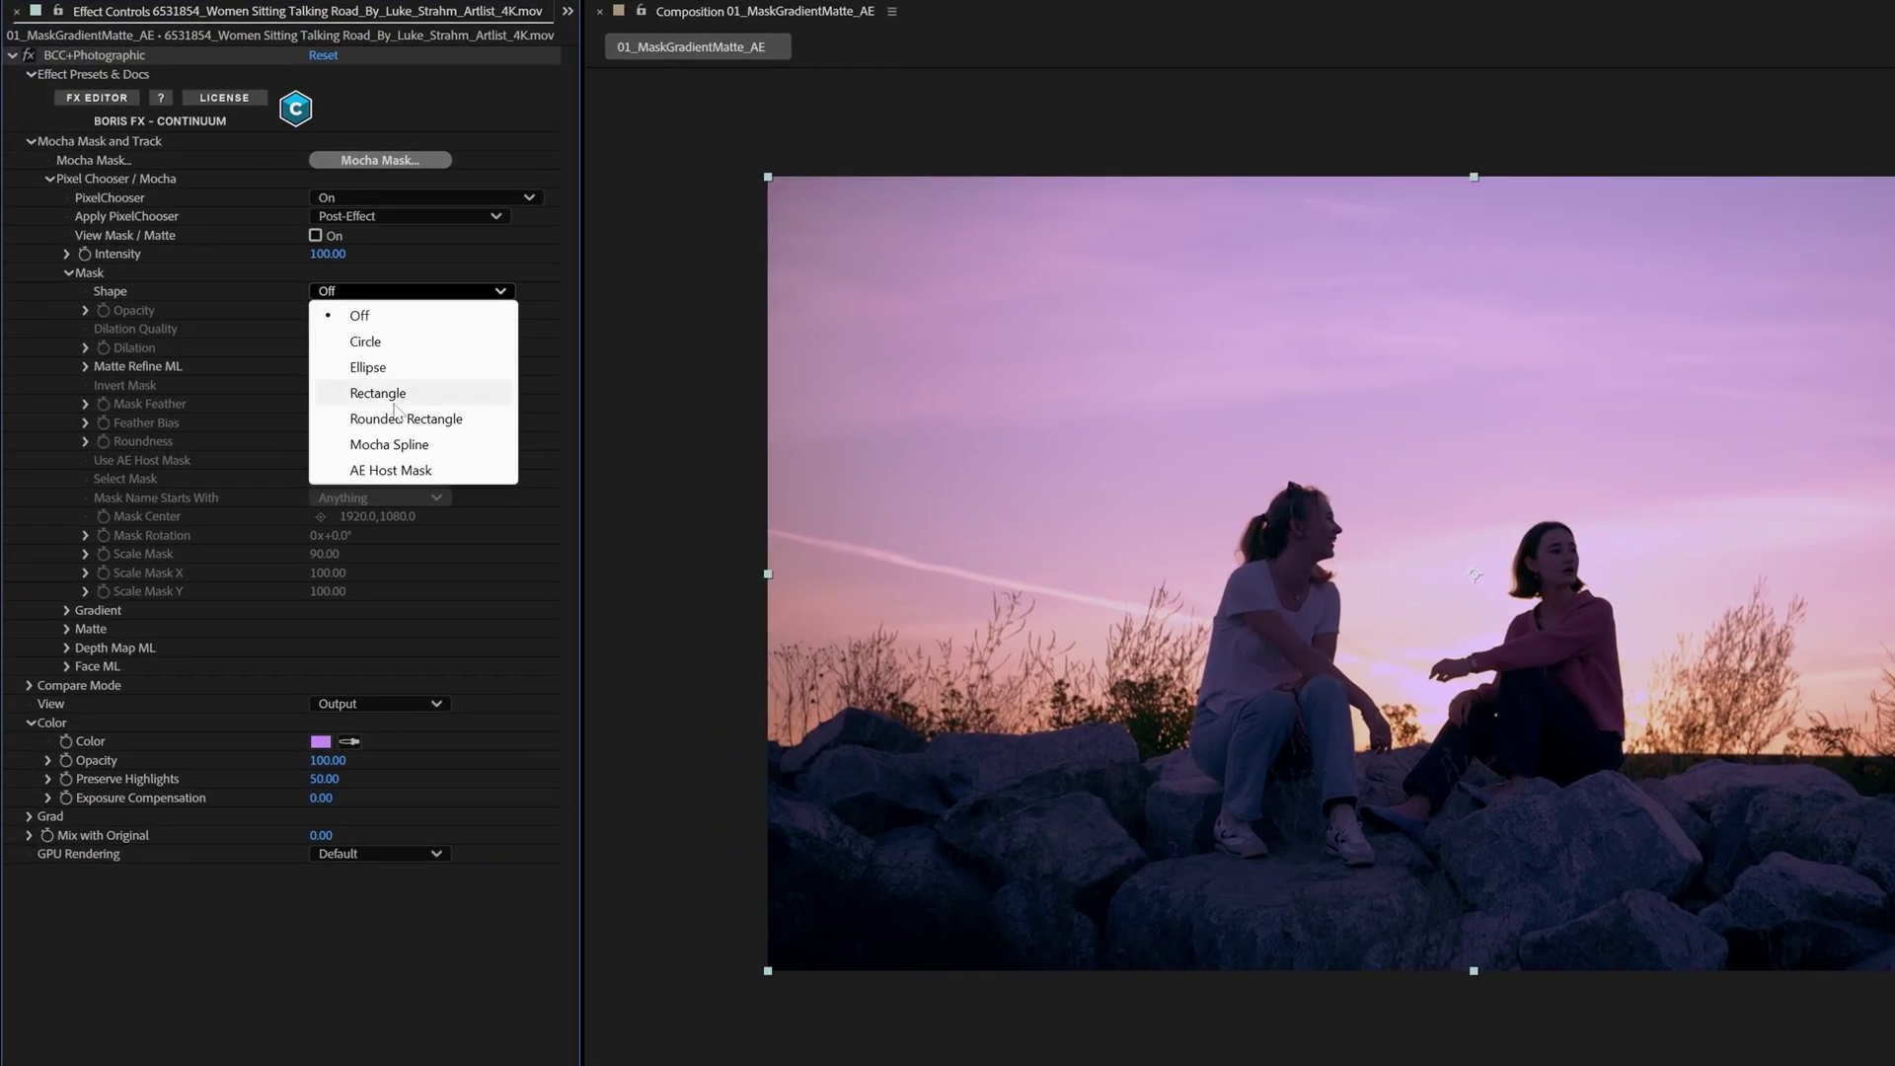
# - Set the Photographic Pixel Chooser mask shape to Rectangle and turn on View Mask / Matte
pyautogui.click(296, 327)
pyautogui.click(383, 311)
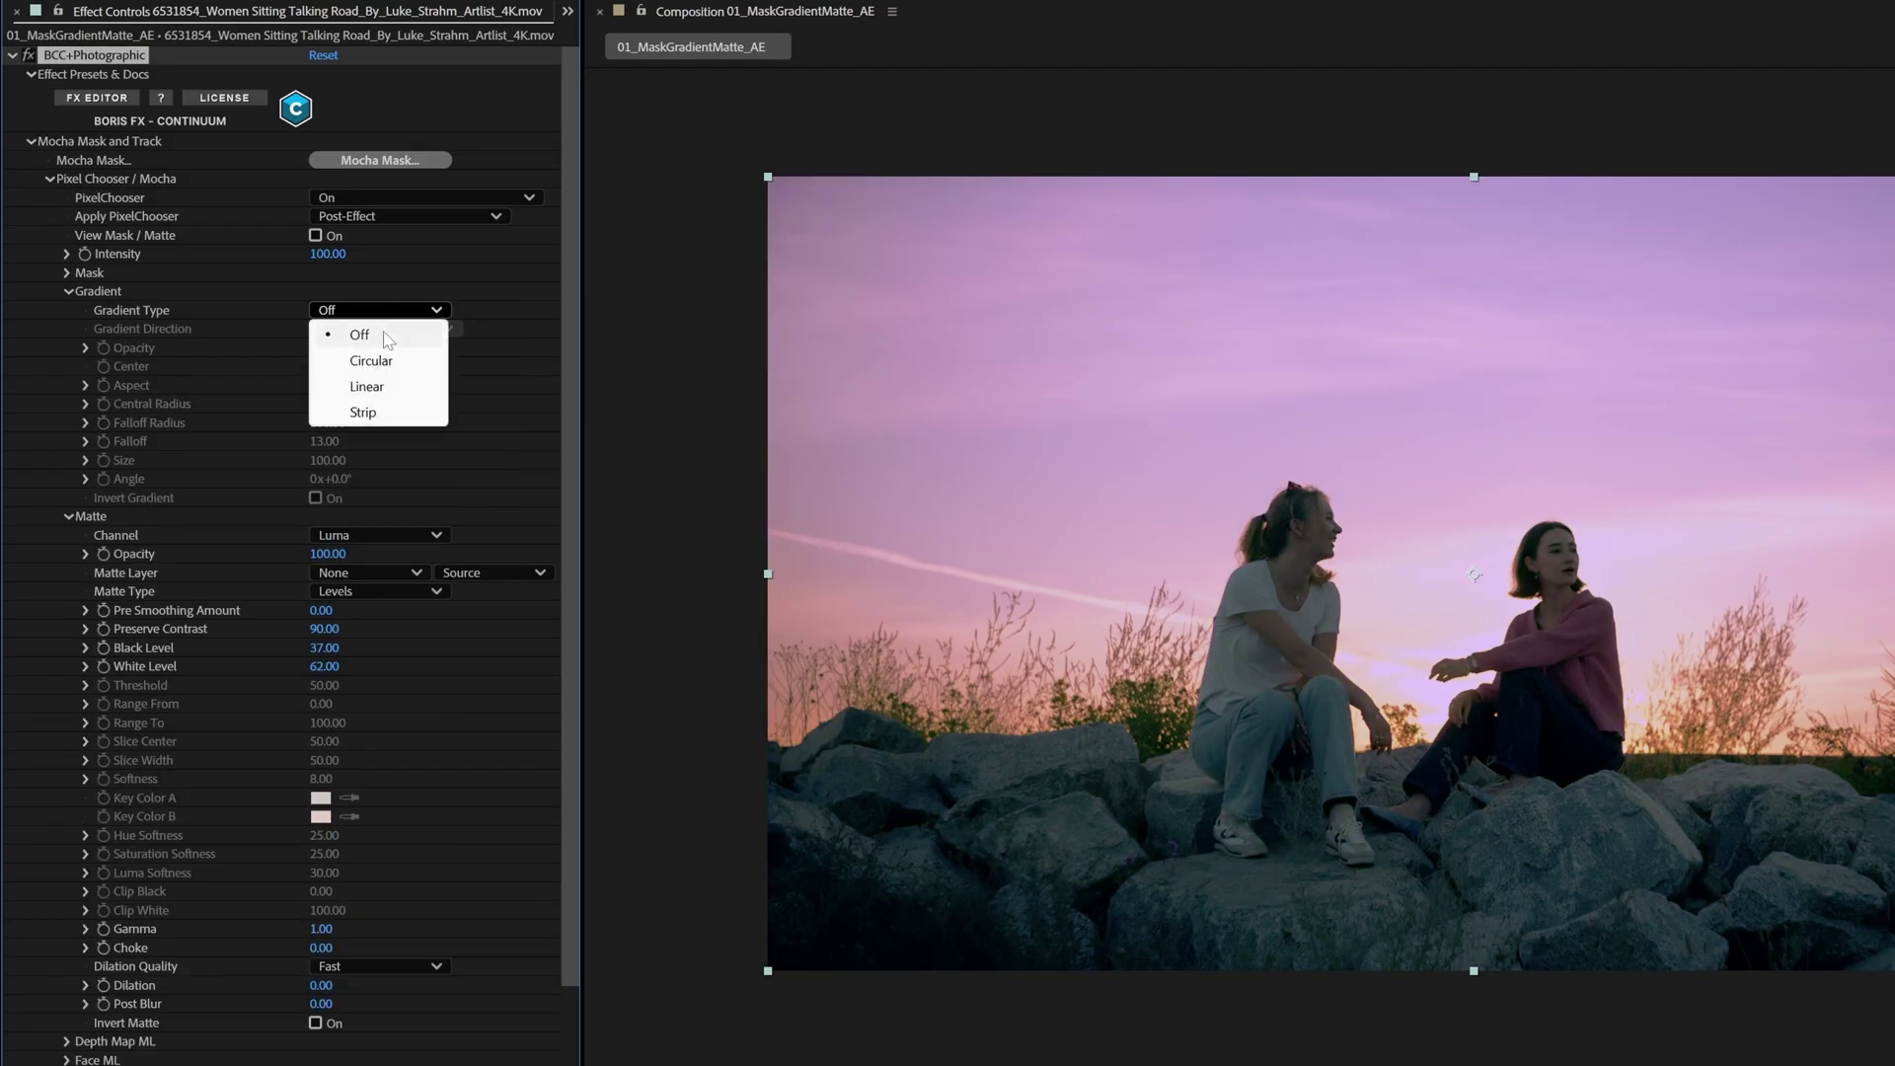
pyautogui.click(376, 388)
pyautogui.click(315, 235)
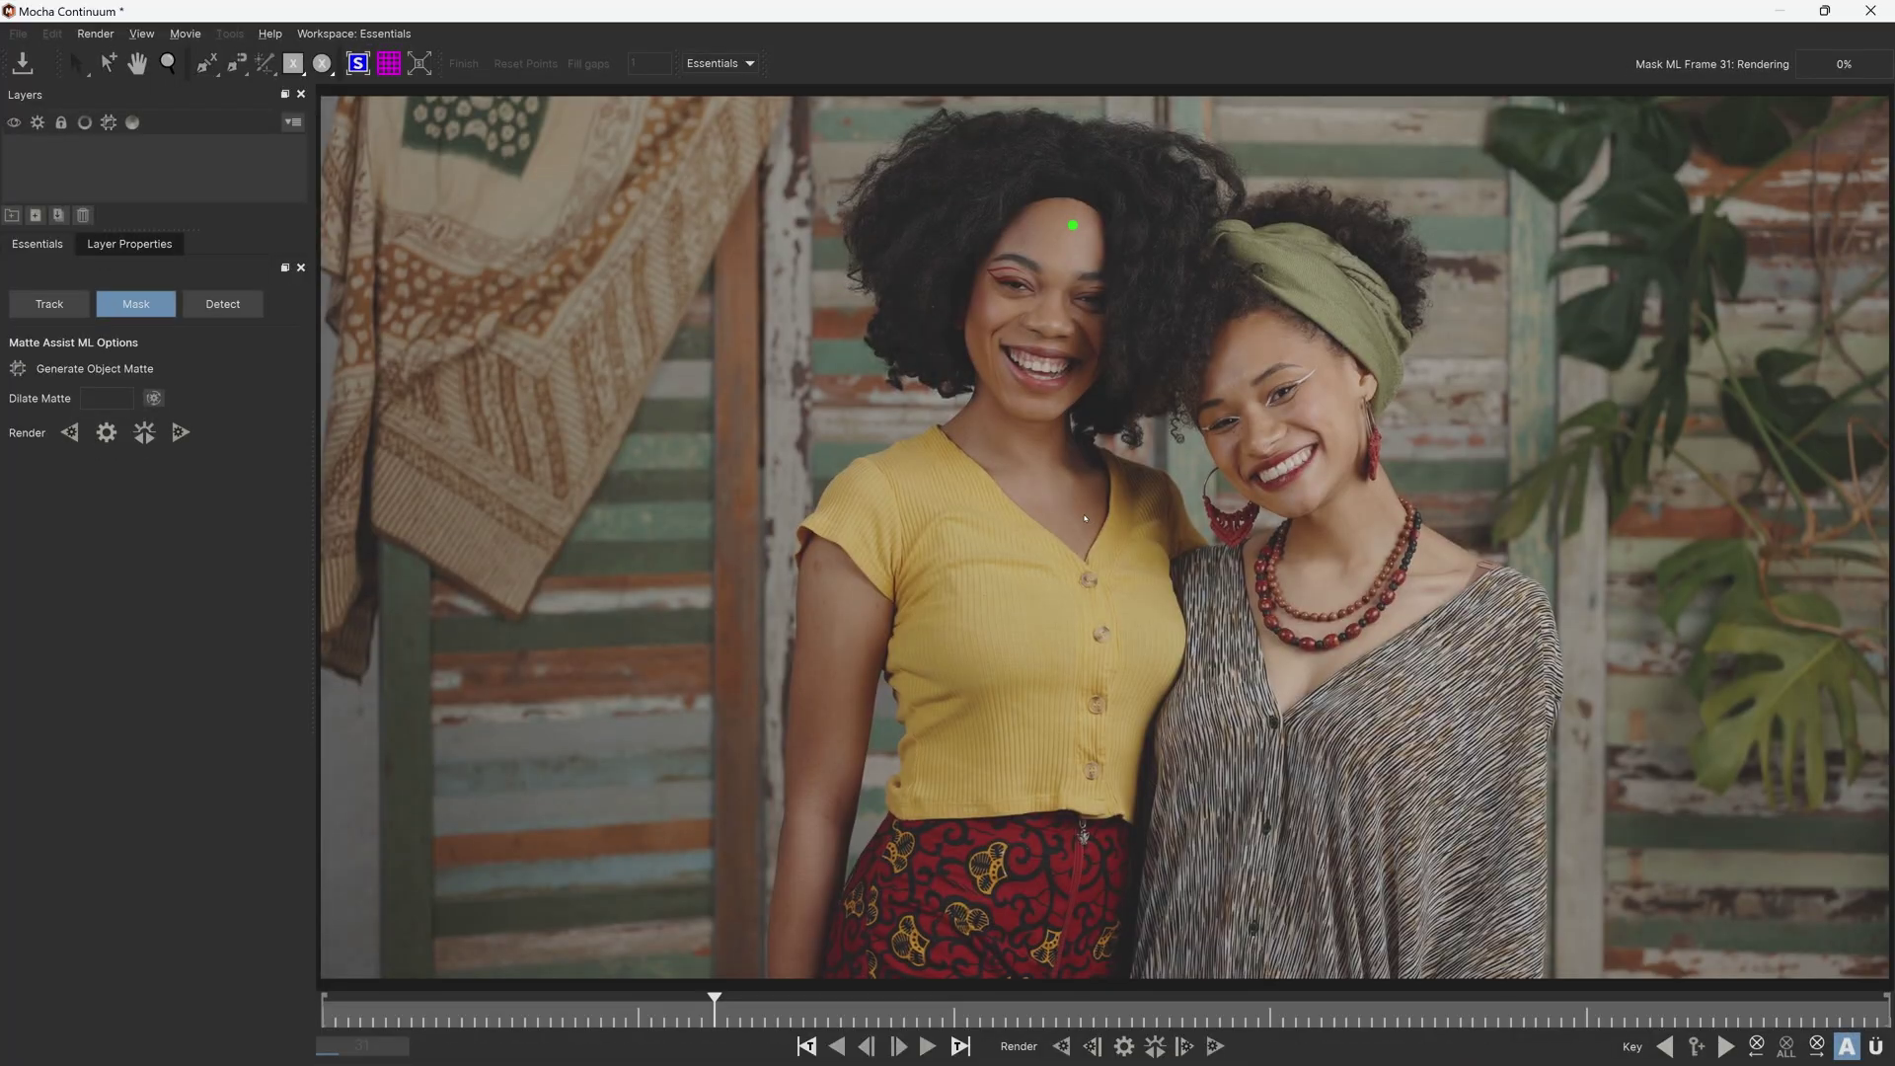
# - Select both women for a Mocha ML matte, finish it, render forward and view the matte
pyautogui.click(900, 948)
pyautogui.click(1231, 942)
pyautogui.click(463, 63)
pyautogui.click(180, 432)
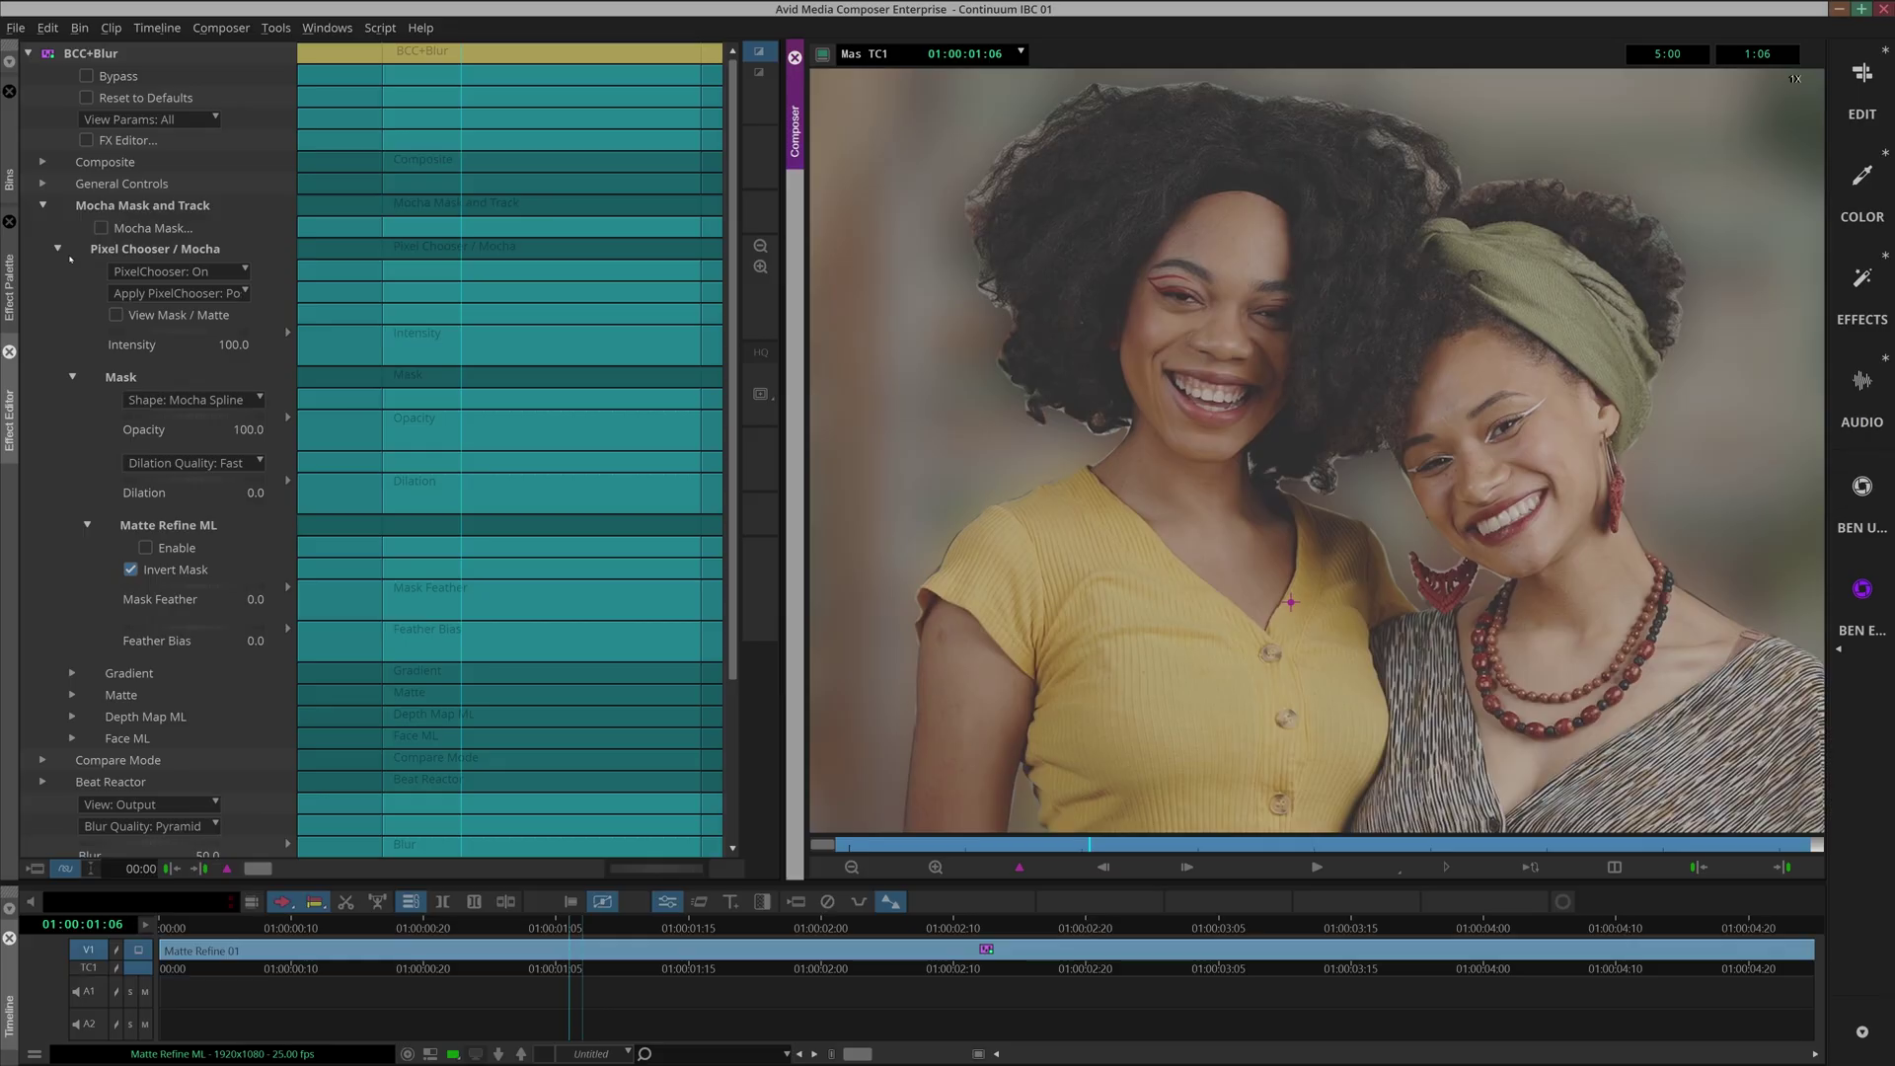
pyautogui.click(116, 316)
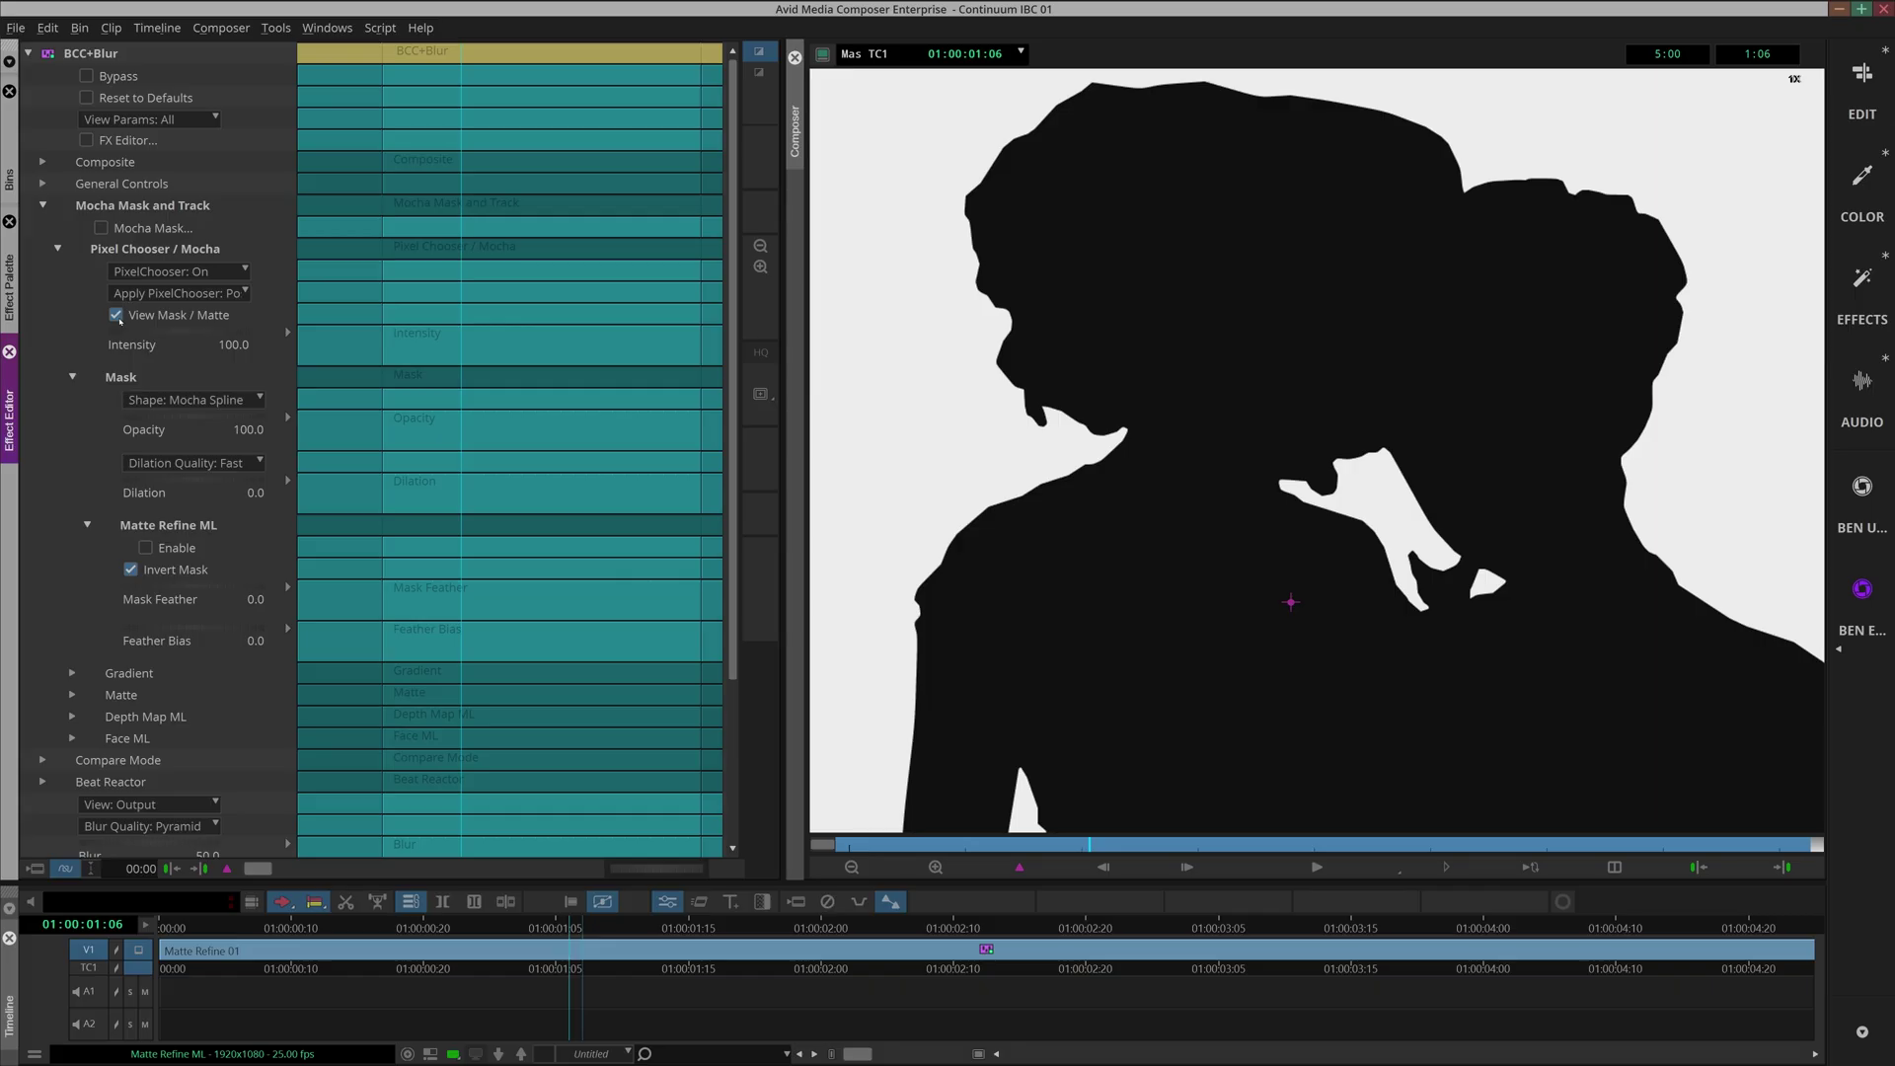
# - Enable Matte Refine ML on the BCC+Blur mask, then open After Effects' Apply PixelChooser dropdown
pyautogui.click(146, 548)
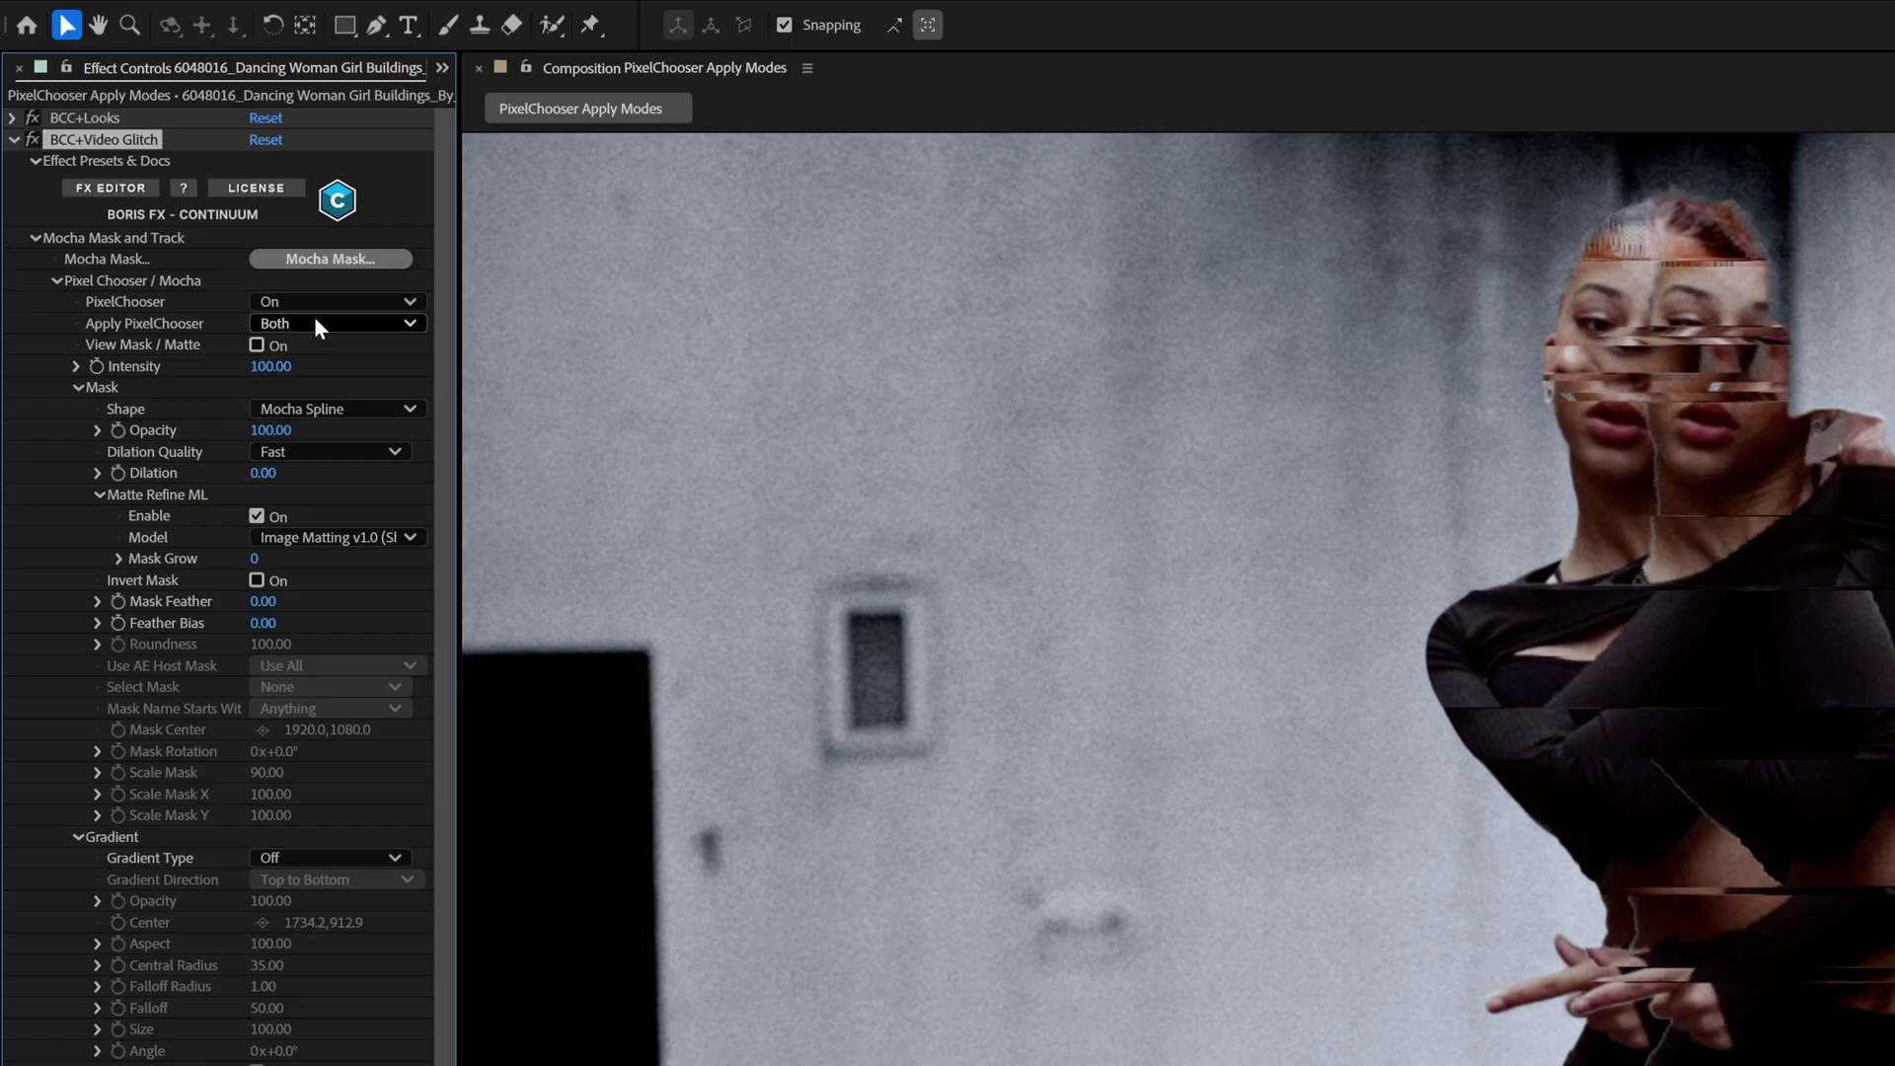
pyautogui.click(316, 326)
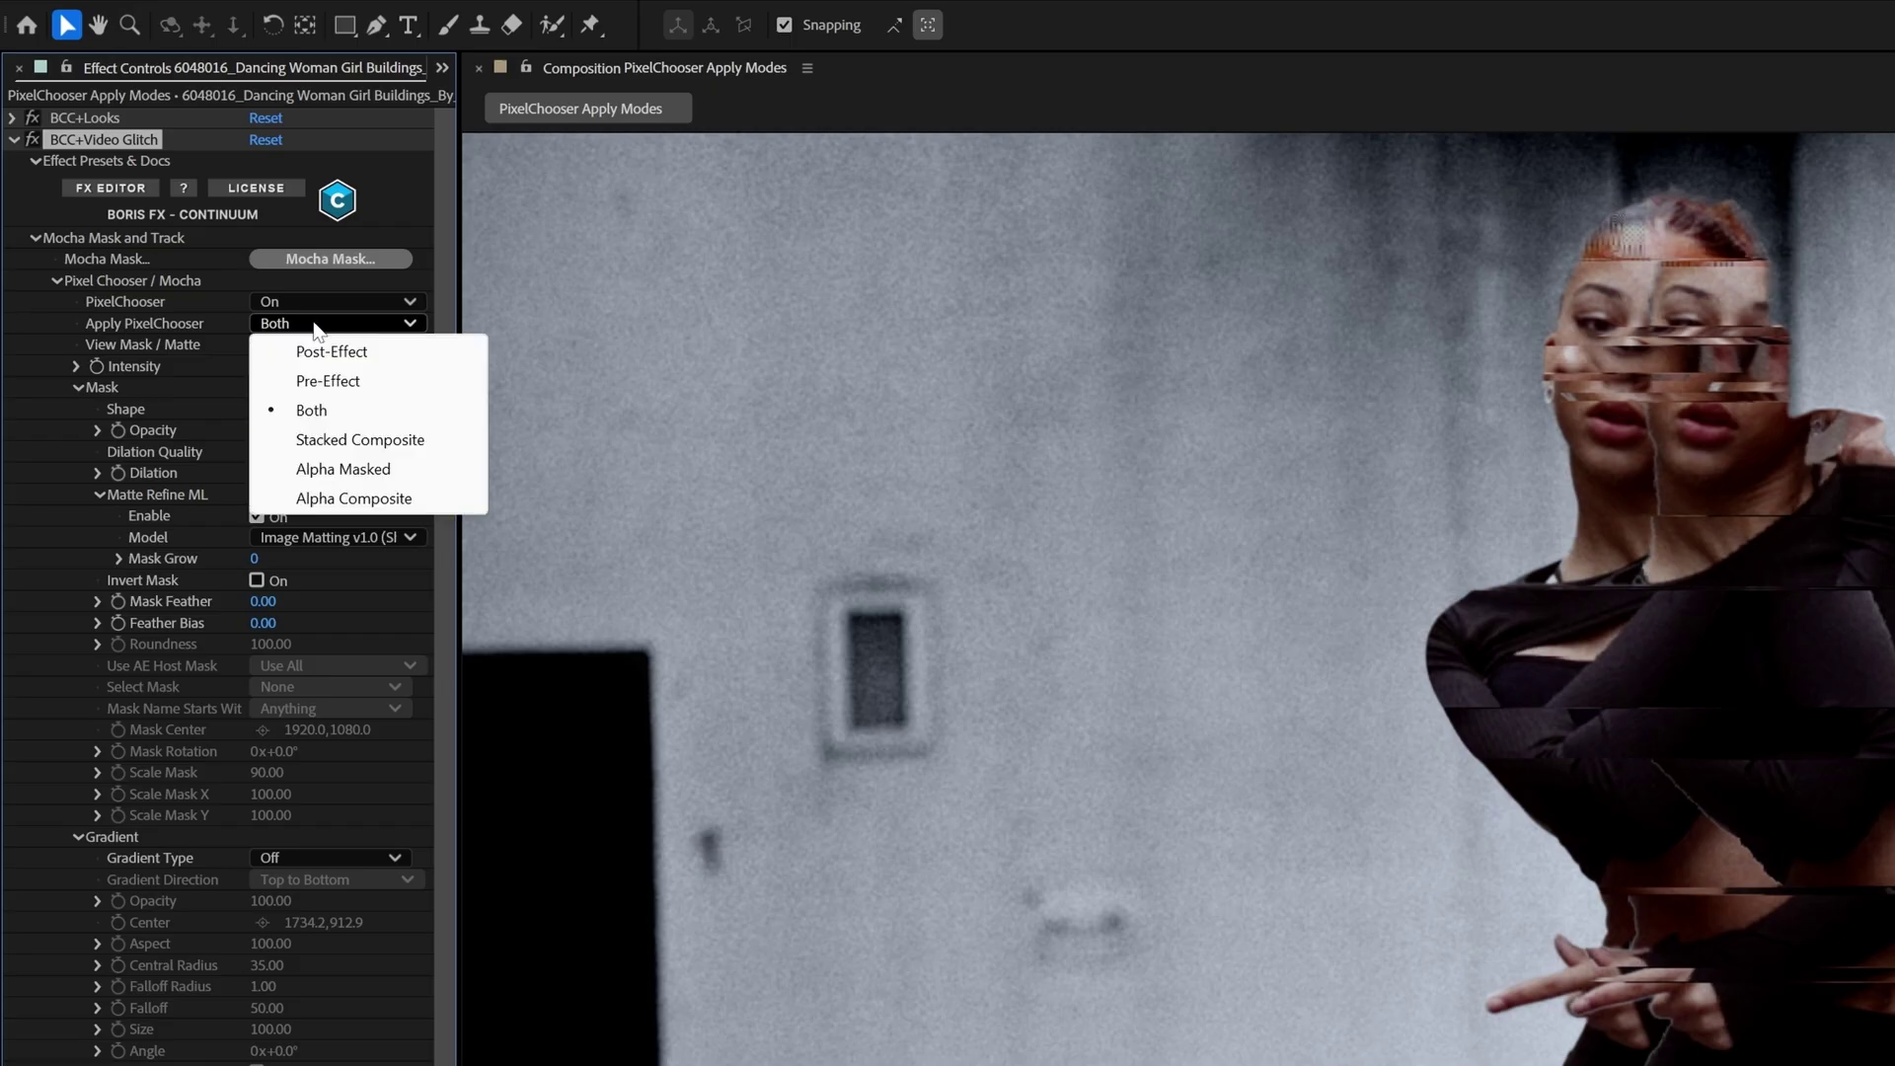